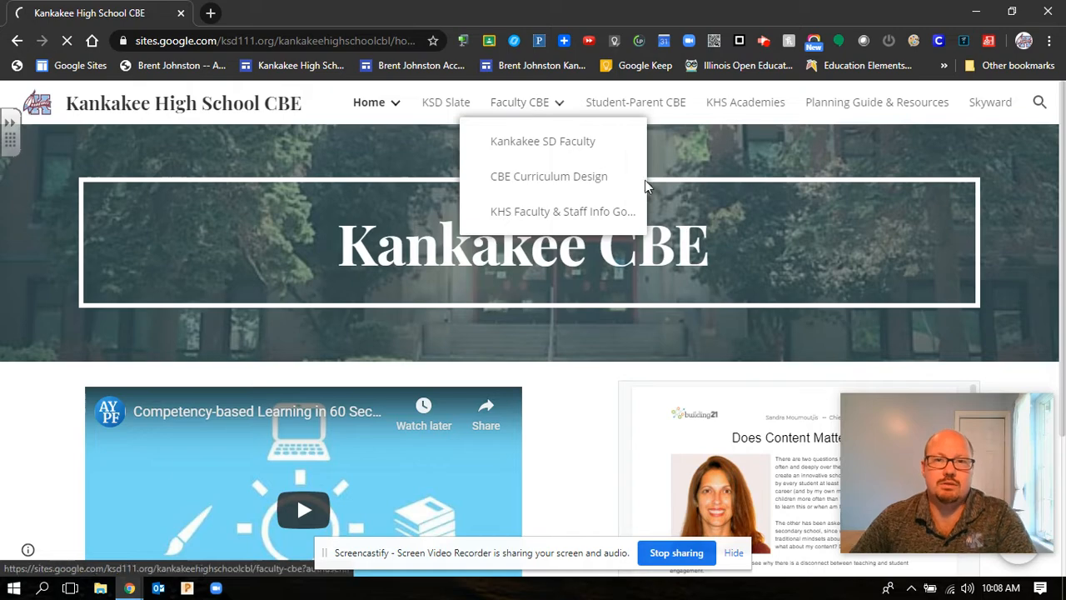
- Open the Kankakee SD Faculty page and review the regular and honors CBE grading charts in its embedded document
{"action": "left_click", "coordinate": [542, 141]}
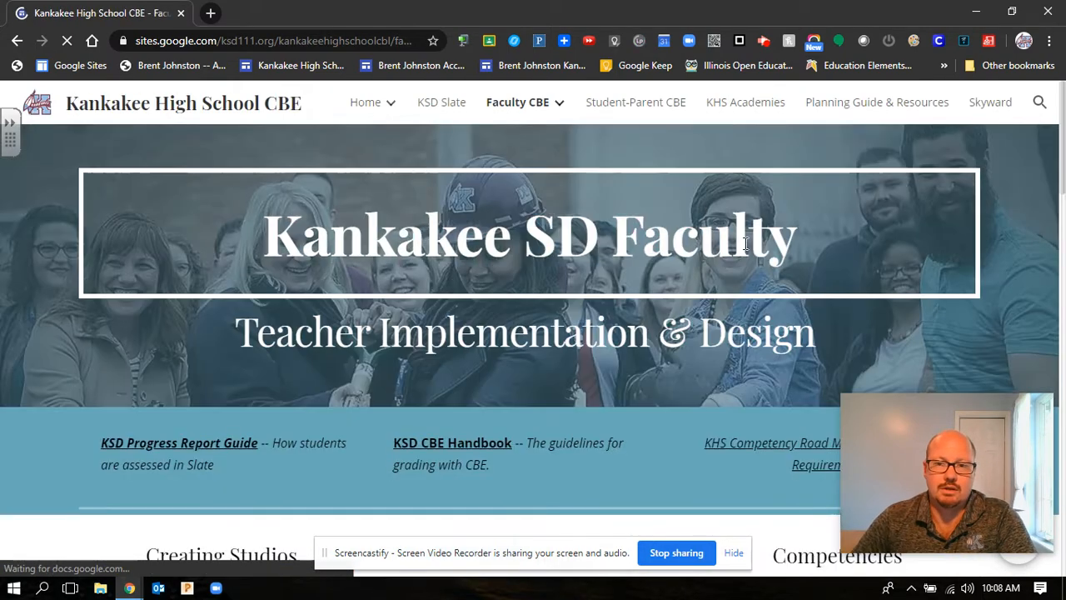
{"action": "scroll", "coordinate": [746, 245], "scroll_direction": "down", "scroll_amount": 15}
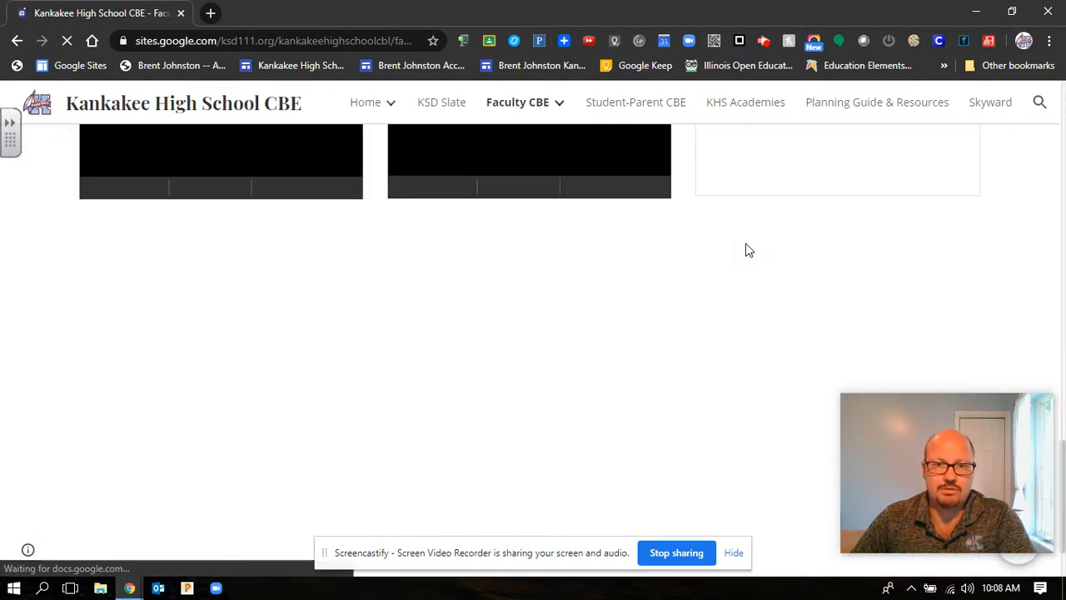
{"action": "scroll", "coordinate": [746, 243], "scroll_direction": "down", "scroll_amount": 5}
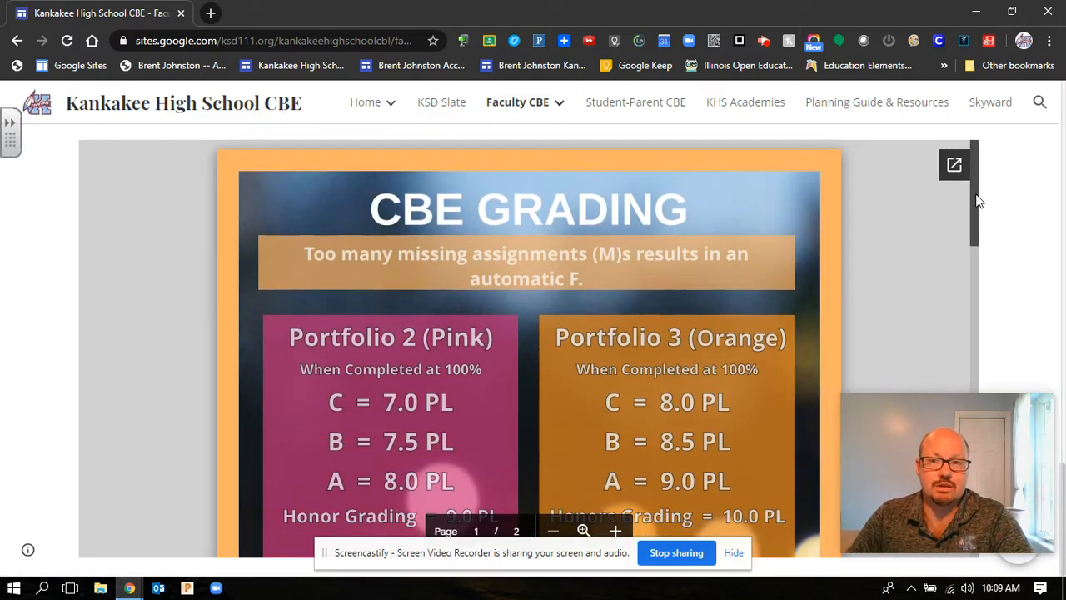
{"action": "left_click_drag", "start_coordinate": [979, 201], "coordinate": [975, 419]}
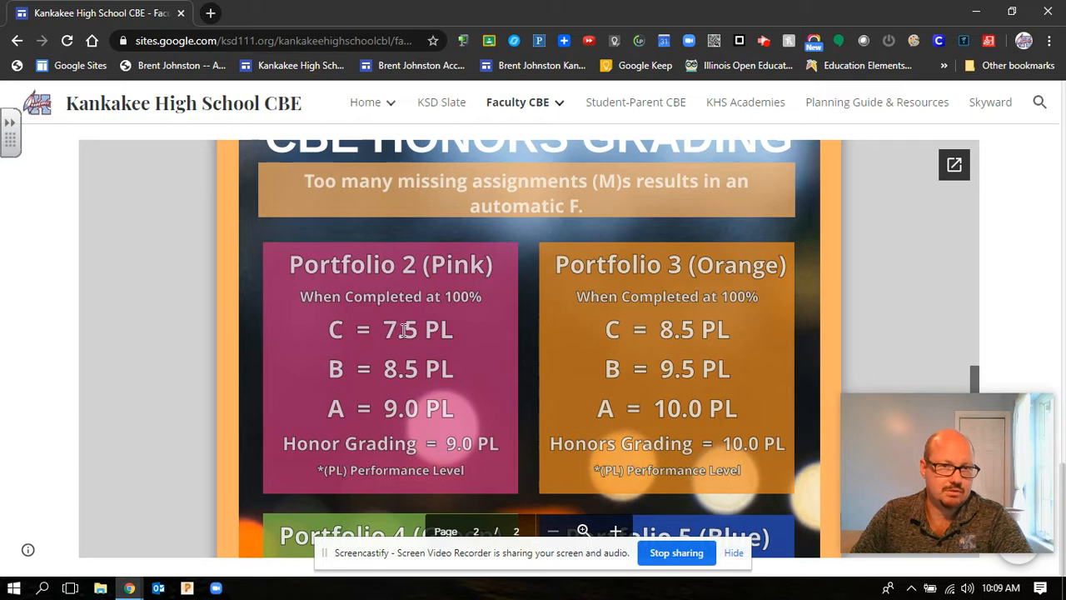
{"action": "mouse_move", "coordinate": [1011, 402]}
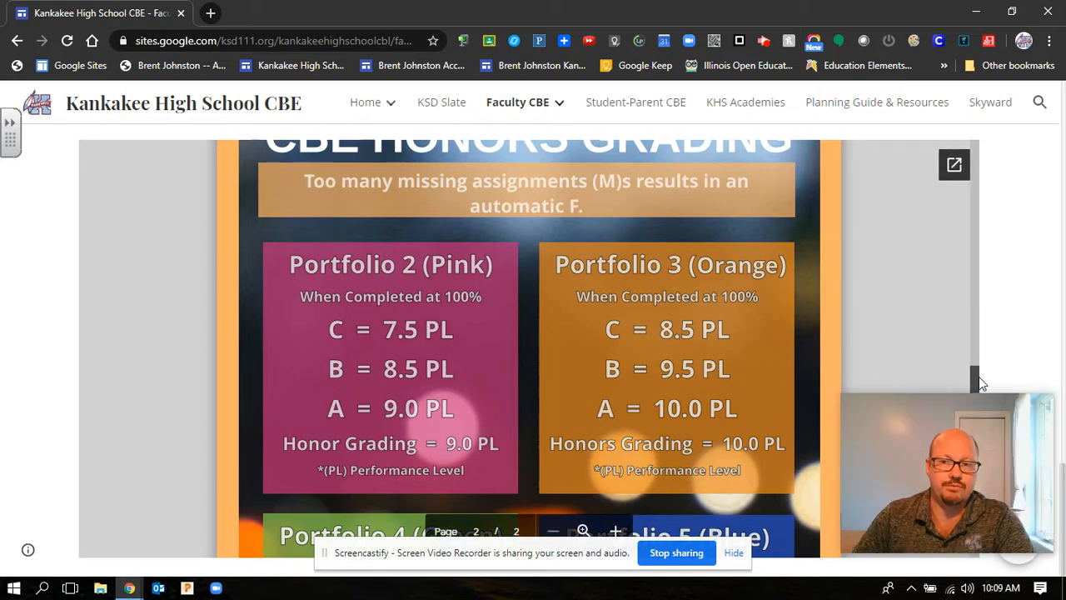
{"action": "left_click_drag", "start_coordinate": [979, 376], "coordinate": [977, 164]}
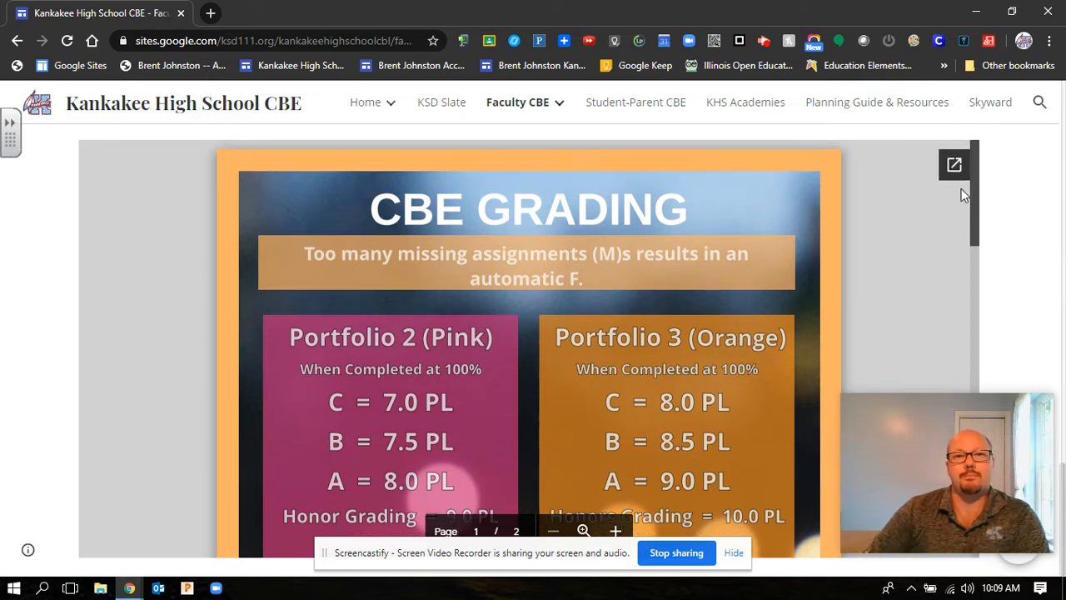
- Go to the KSD Slate site and open its My Data tool
{"action": "mouse_move", "coordinate": [504, 86]}
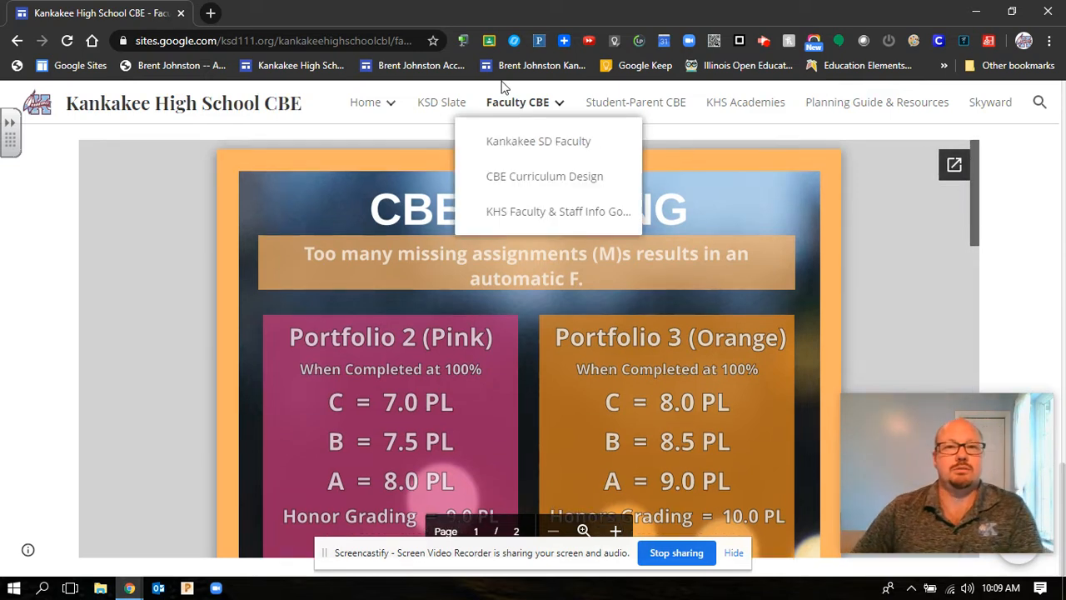
{"action": "left_click", "coordinate": [433, 102]}
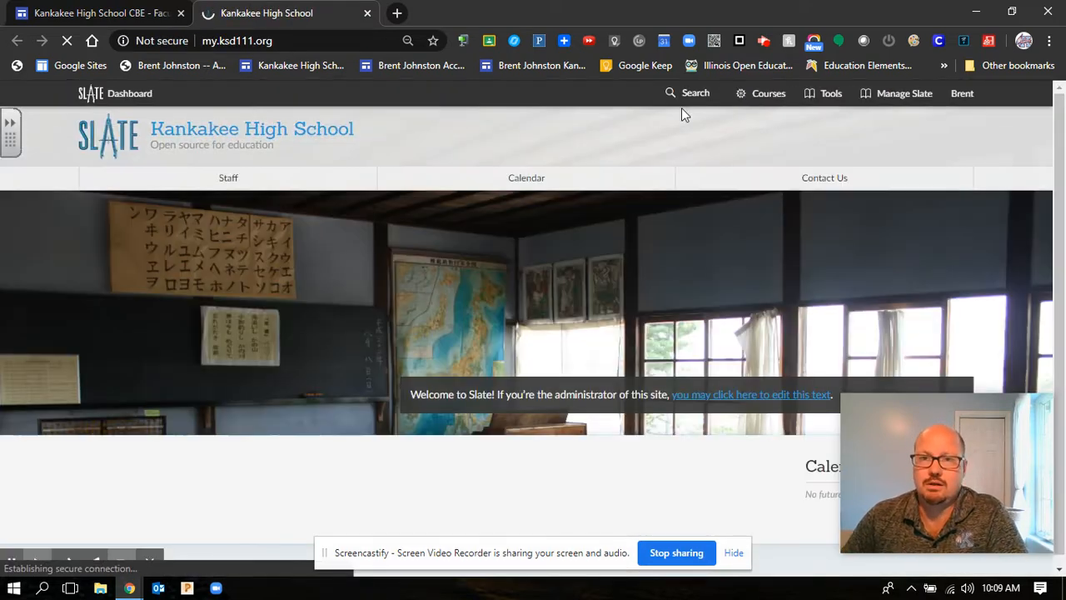
{"action": "mouse_move", "coordinate": [781, 100]}
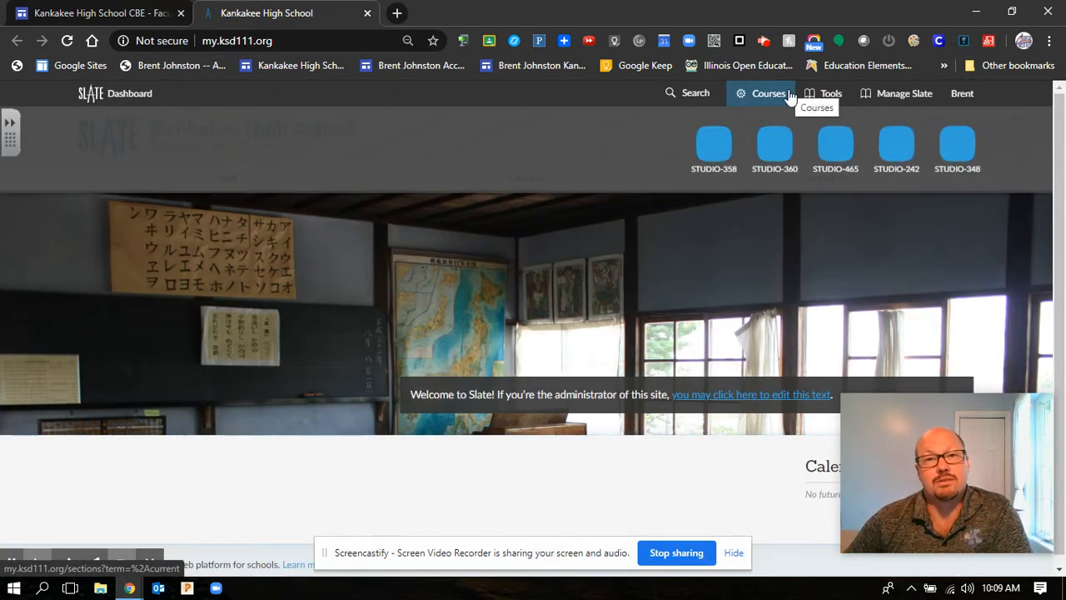
{"action": "mouse_move", "coordinate": [824, 94]}
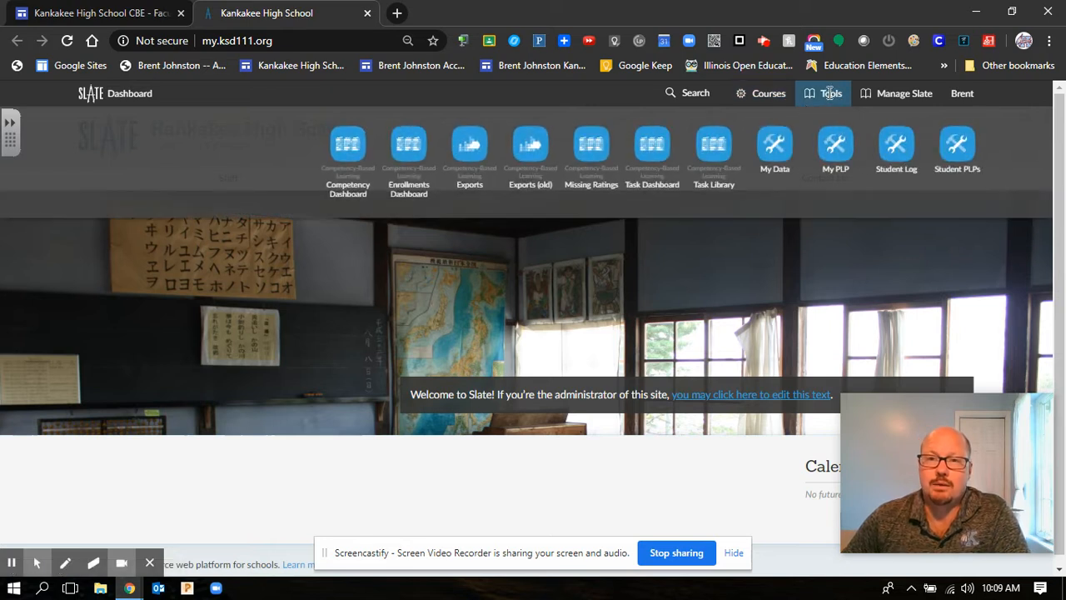
{"action": "left_click", "coordinate": [774, 148]}
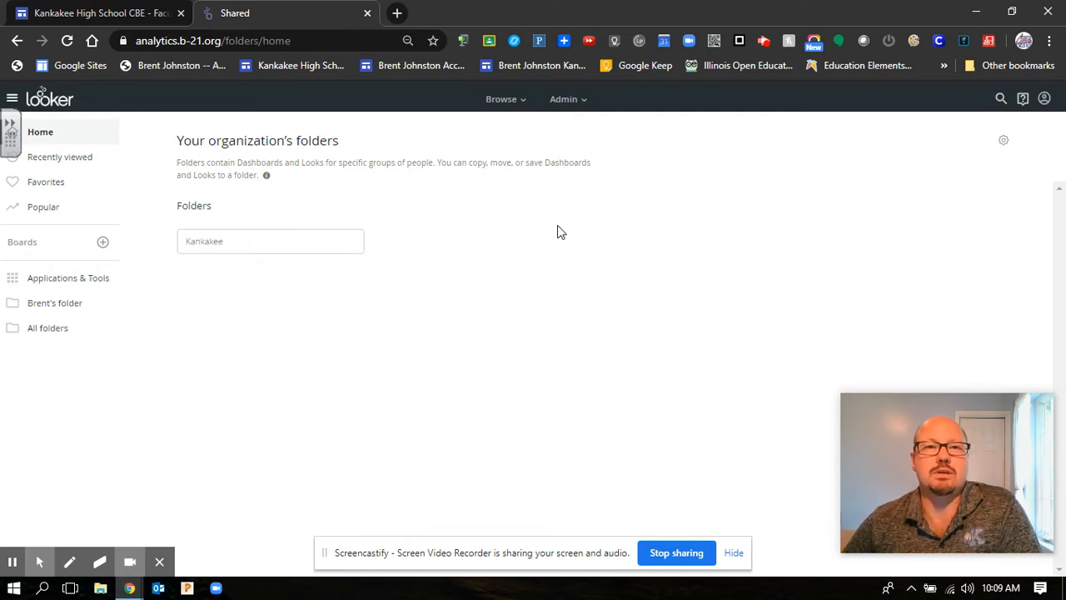
- Open the Progress Lookup by Section dashboard from the Staff Dashboards folder inside the Kankakee folder
{"action": "left_click", "coordinate": [206, 246]}
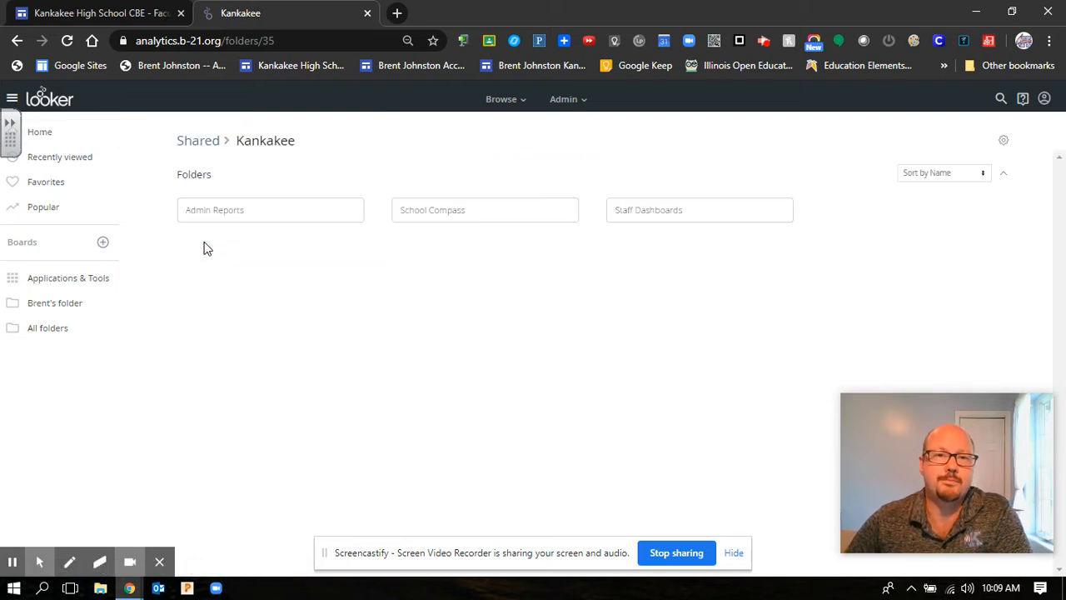
{"action": "left_click", "coordinate": [664, 218]}
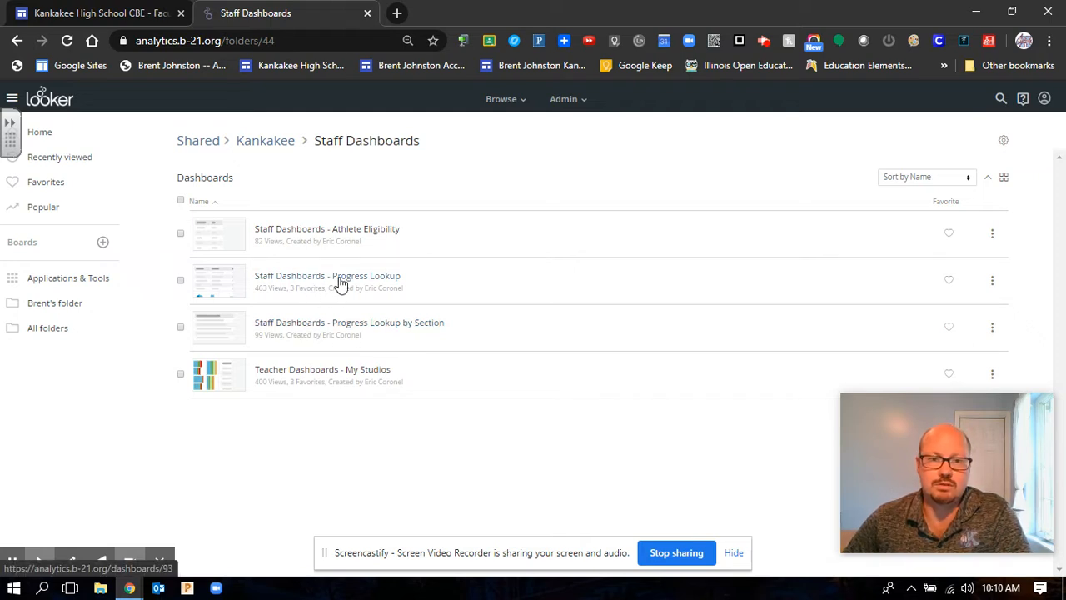
{"action": "left_click", "coordinate": [354, 332]}
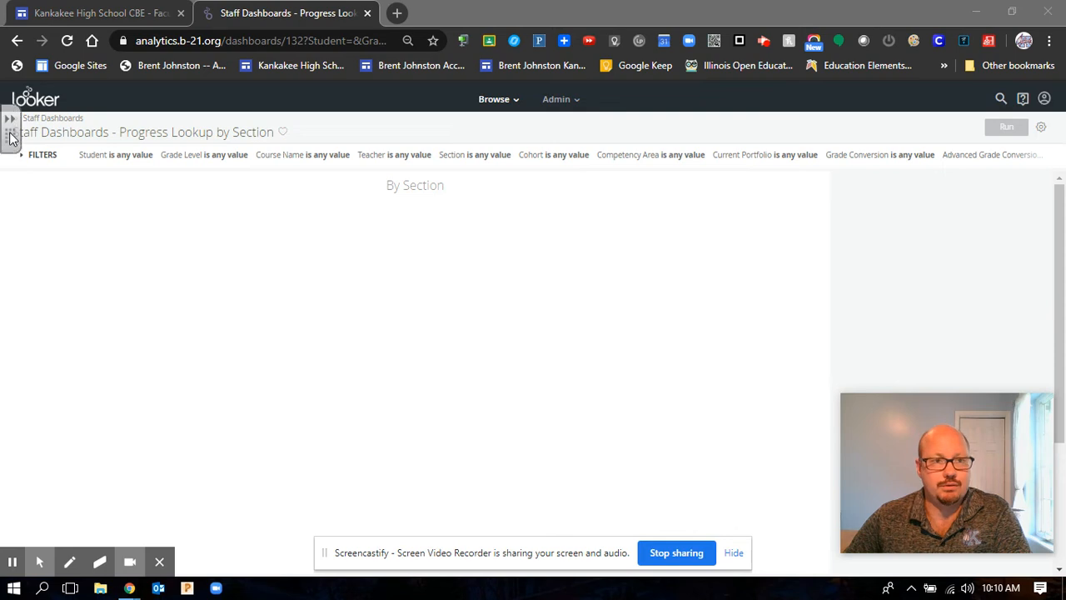
- Expand the dashboard's filters and set the Teacher filter to the teacher's own name
{"action": "left_click", "coordinate": [24, 162]}
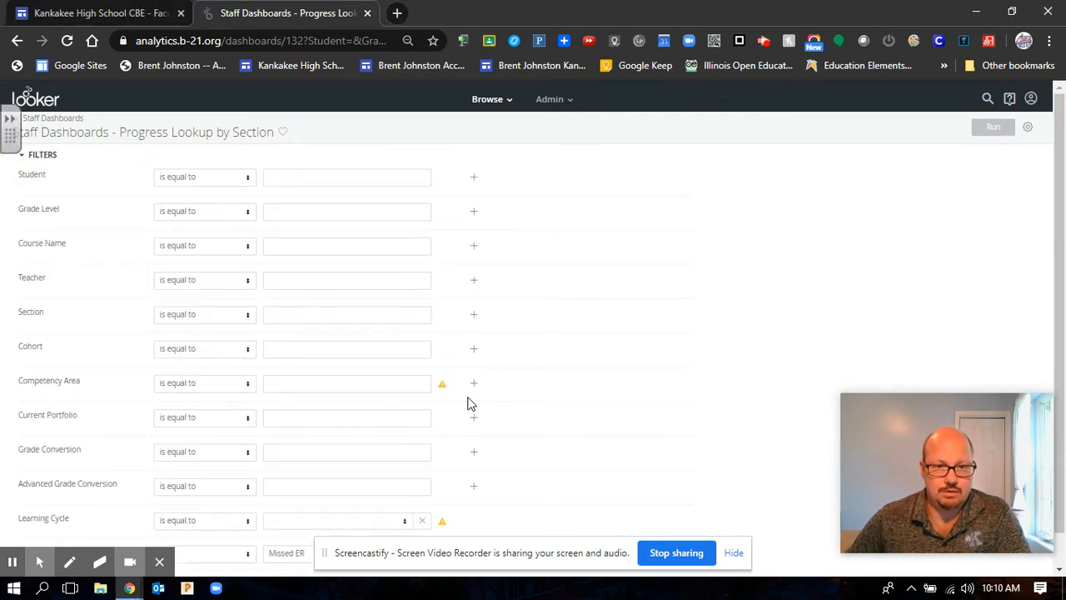
{"action": "scroll", "coordinate": [509, 390], "scroll_direction": "down", "scroll_amount": 1}
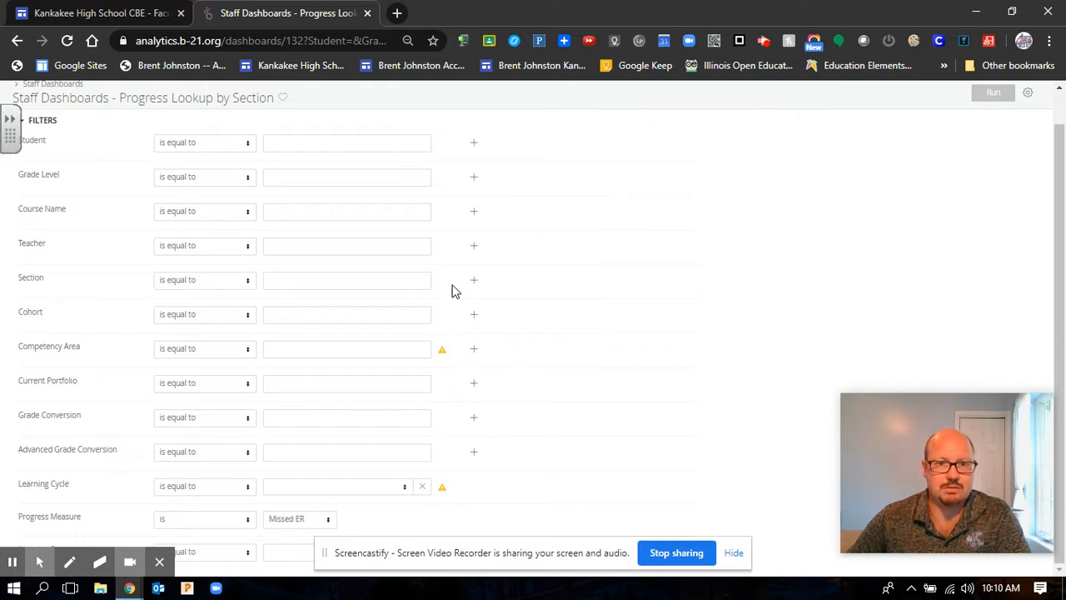
{"action": "scroll", "coordinate": [562, 425], "scroll_direction": "up", "scroll_amount": 1}
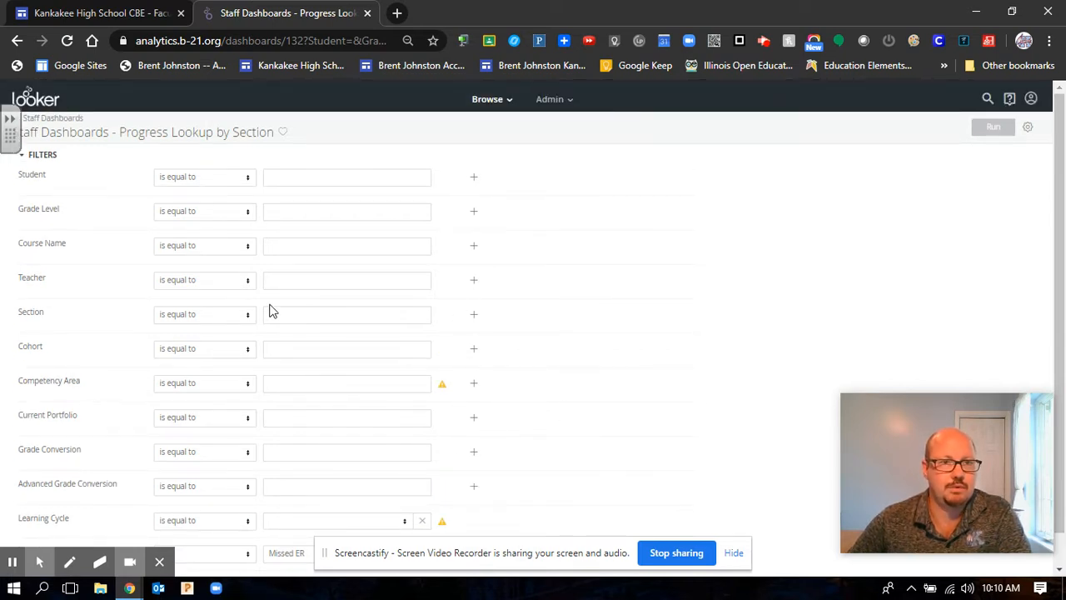
{"action": "left_click", "coordinate": [288, 283]}
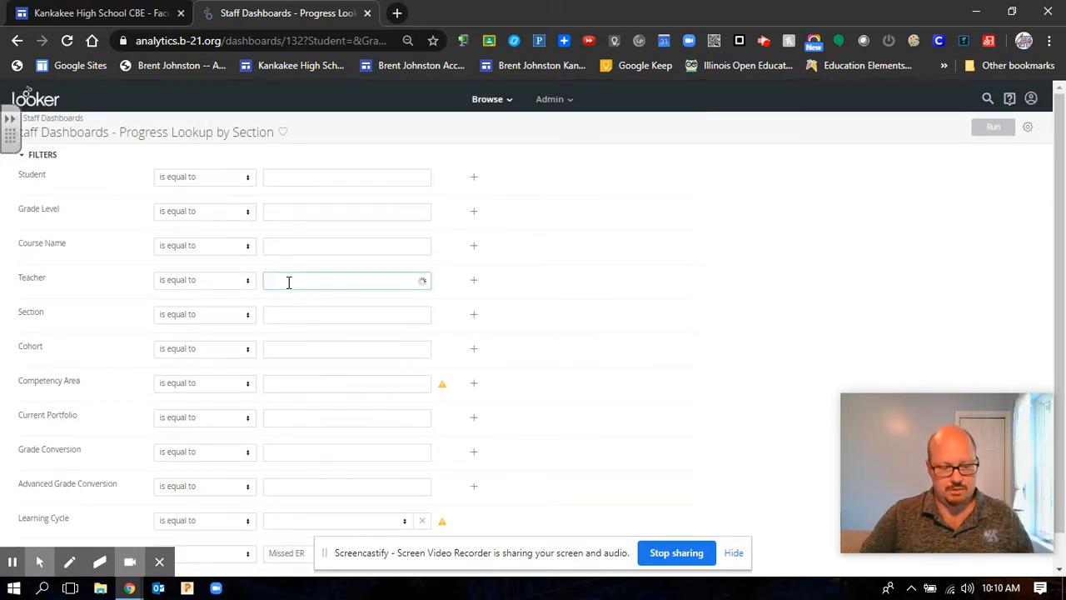
{"action": "type", "text": "Johnston"}
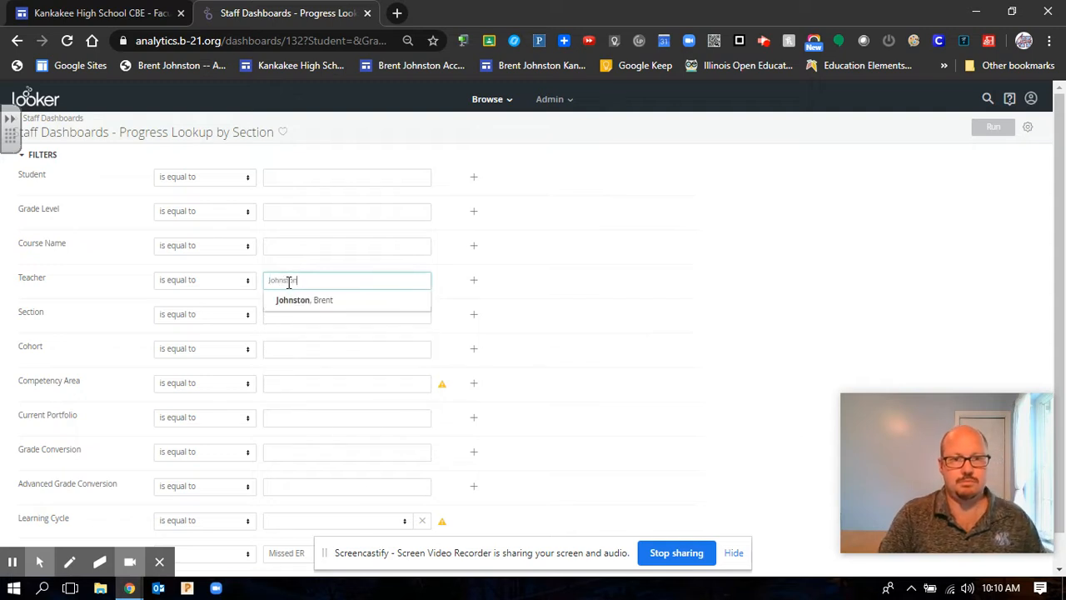
{"action": "left_click", "coordinate": [297, 301]}
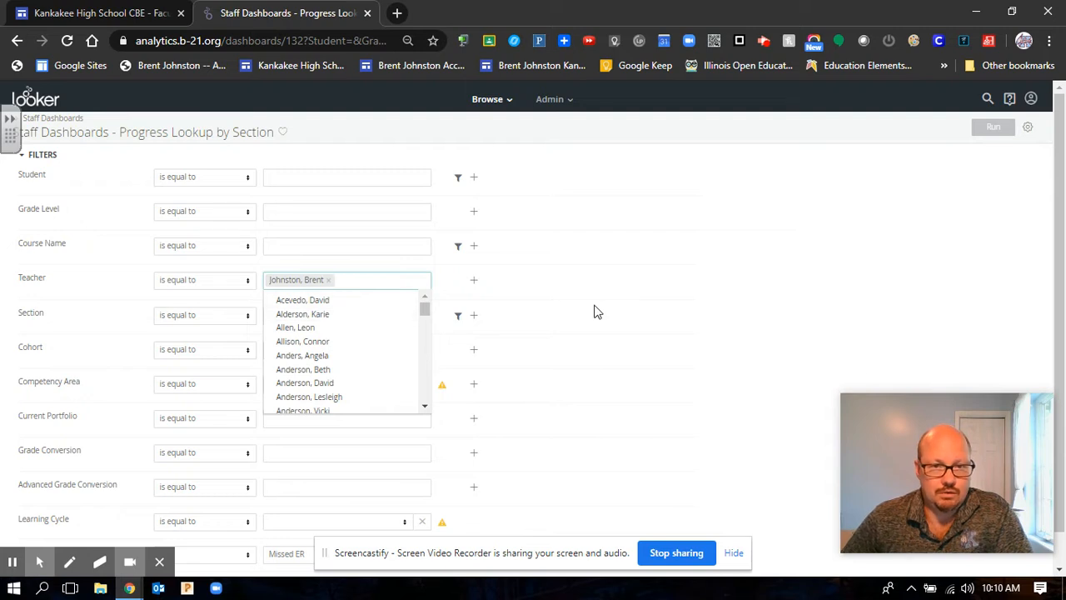
{"action": "left_click", "coordinate": [689, 296]}
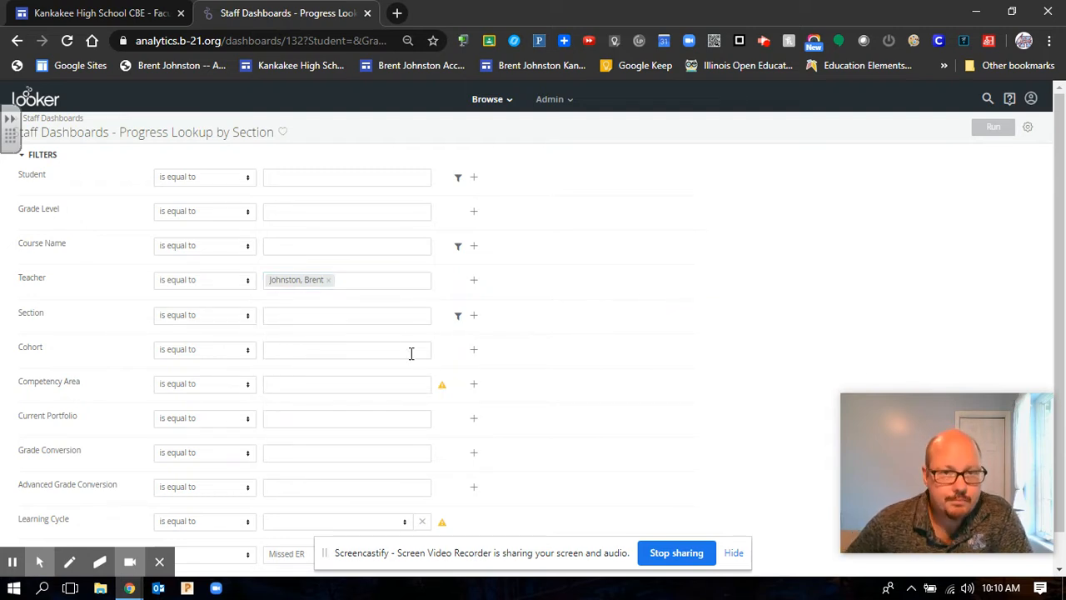
- Set the Competency Area filter to SCI and the Learning Cycle filter to LC4
{"action": "left_click", "coordinate": [285, 384]}
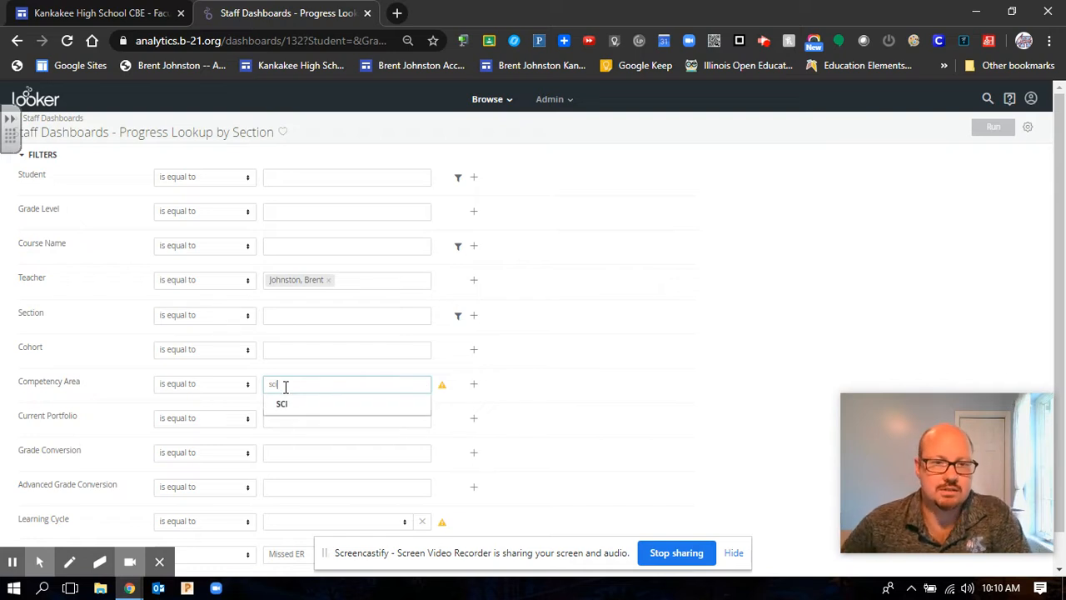
{"action": "left_click", "coordinate": [285, 407]}
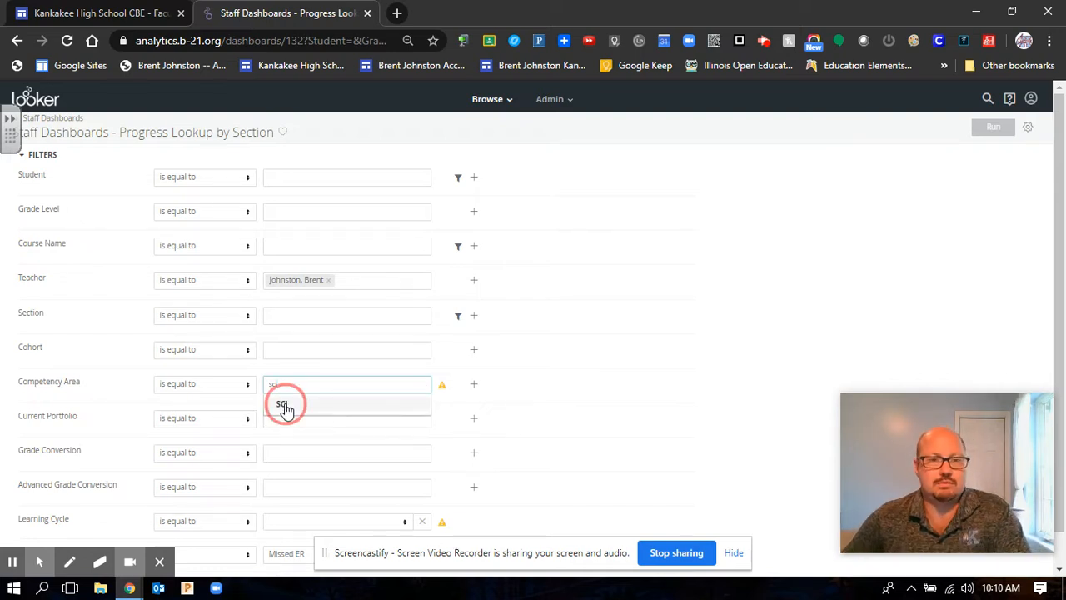
{"action": "left_click", "coordinate": [619, 348]}
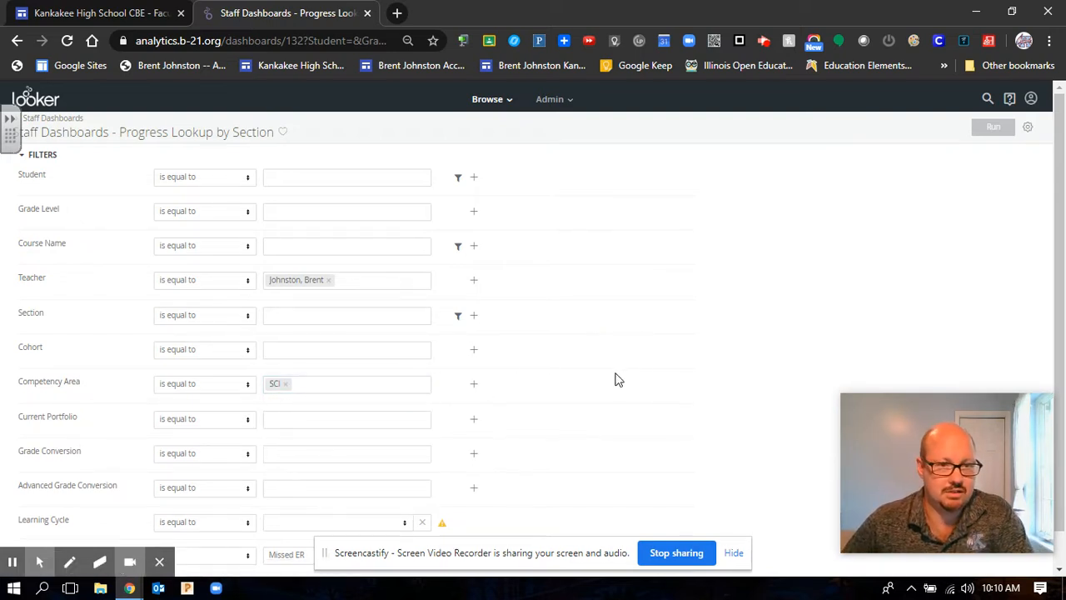
{"action": "scroll", "coordinate": [657, 367], "scroll_direction": "down", "scroll_amount": 1}
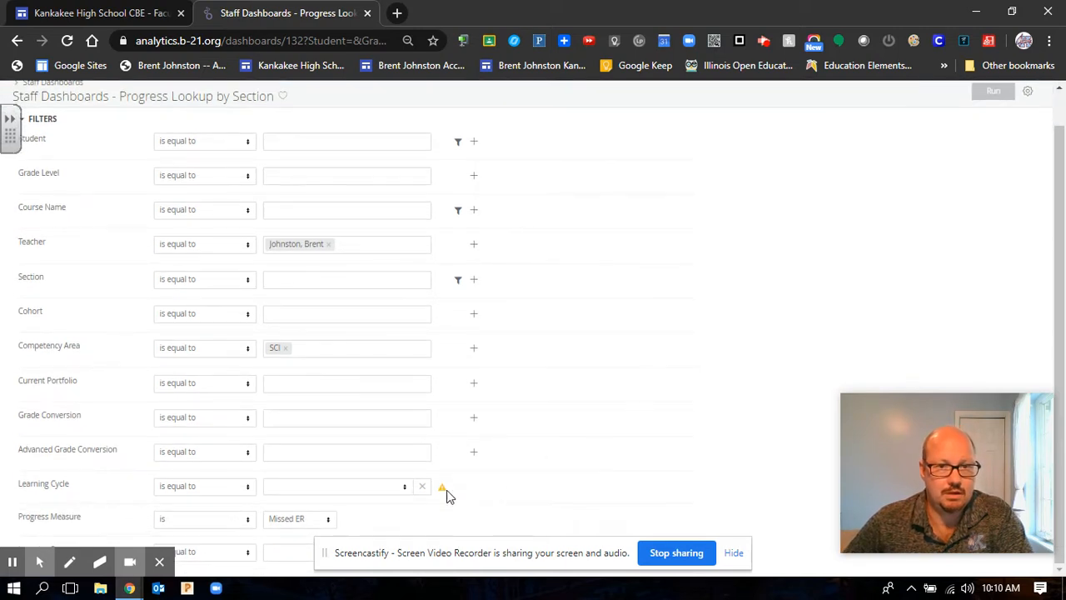
{"action": "left_click", "coordinate": [335, 487]}
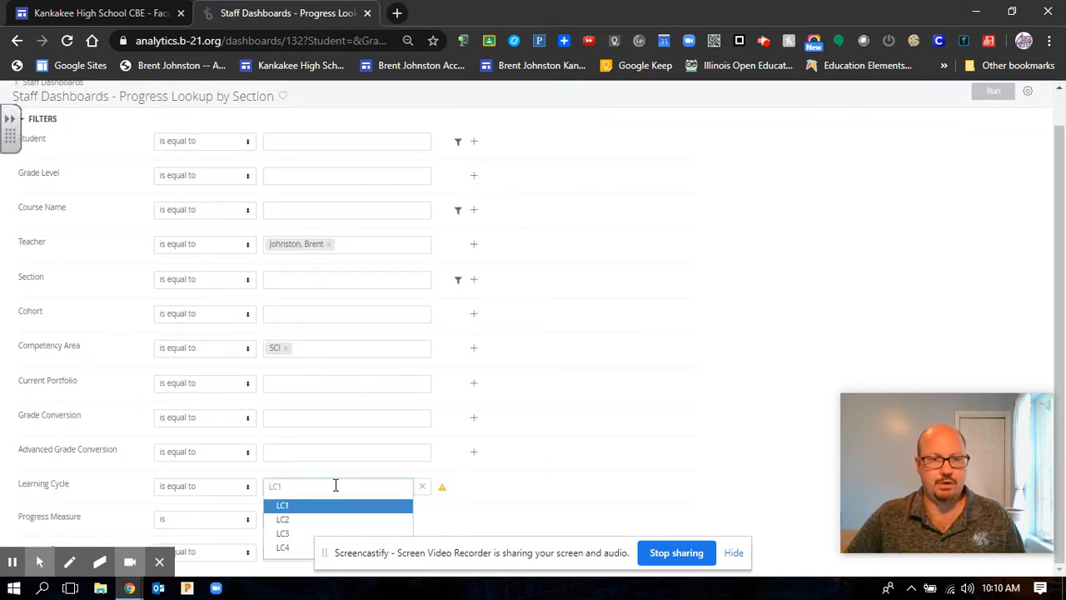
{"action": "left_click", "coordinate": [283, 547]}
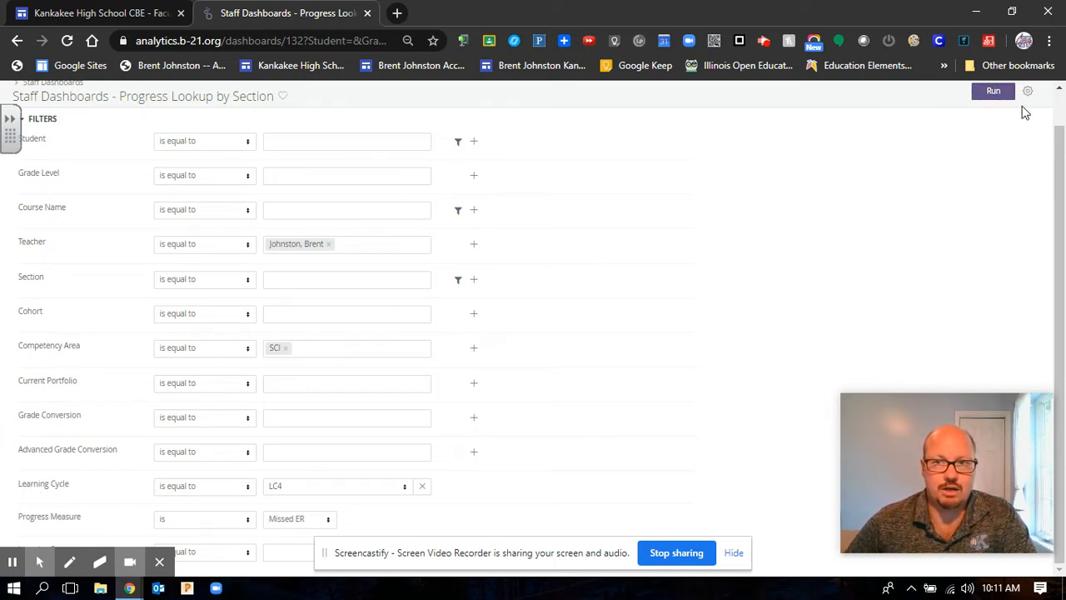
- Run the dashboard with the chosen filters and collapse the filter section to show the results table
{"action": "left_click", "coordinate": [999, 96]}
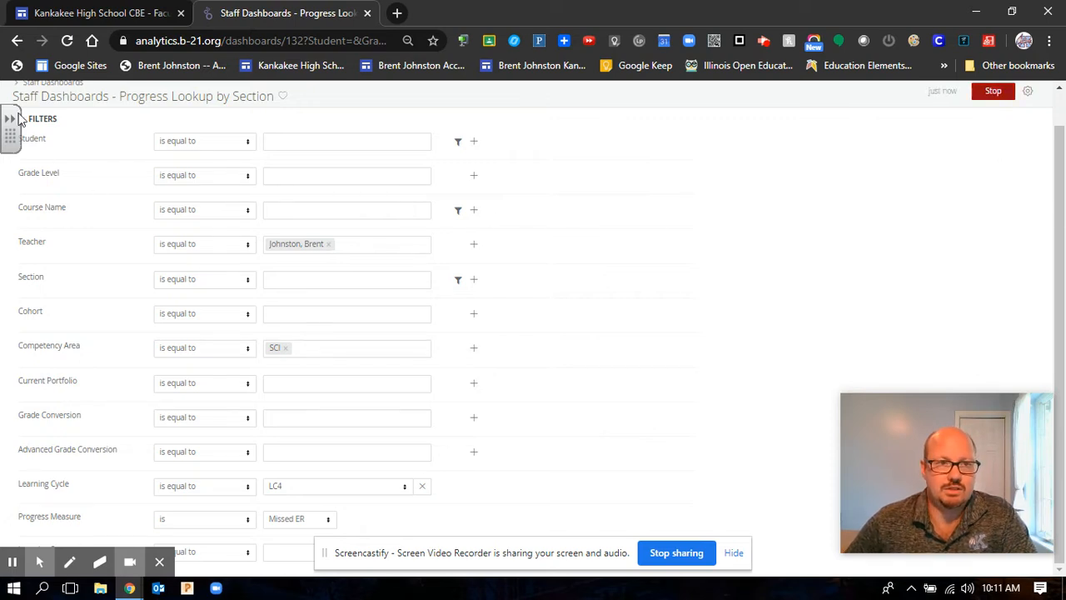
{"action": "scroll", "coordinate": [191, 188], "scroll_direction": "up", "scroll_amount": 1}
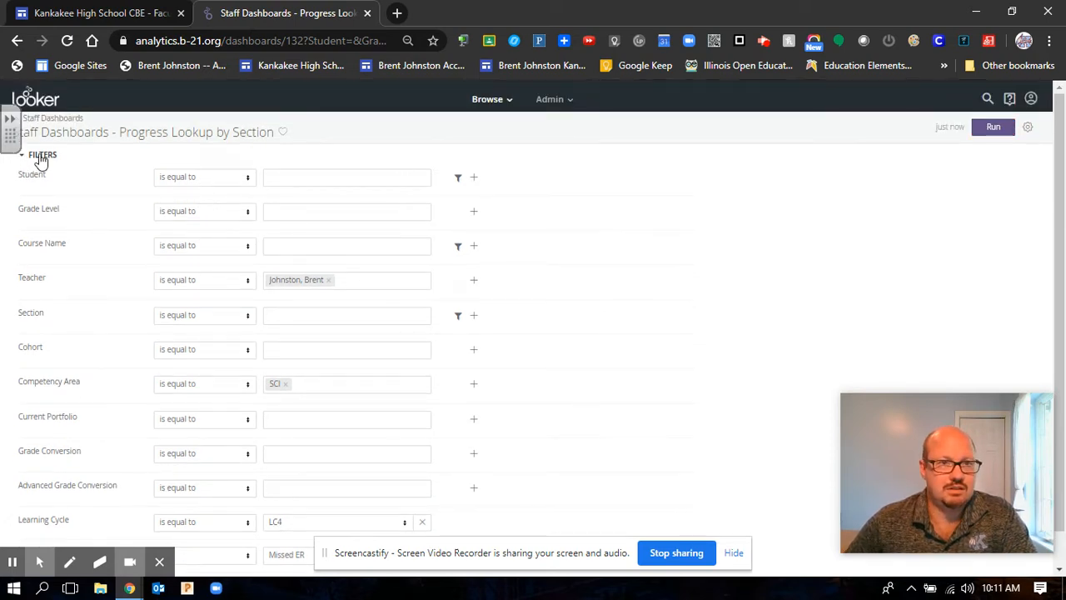
{"action": "left_click_drag", "start_coordinate": [13, 140], "coordinate": [10, 467]}
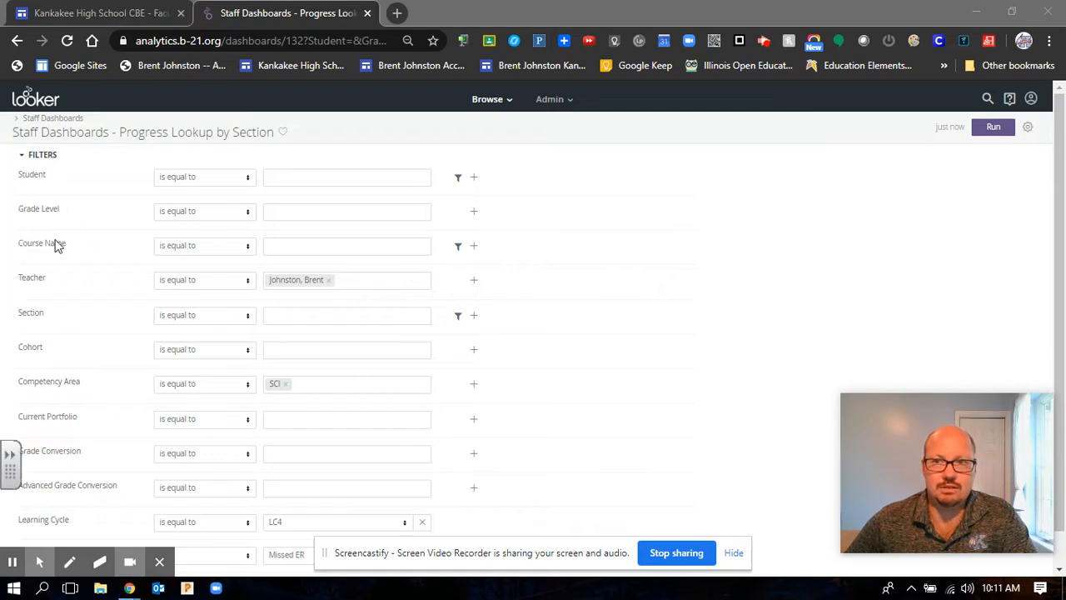
{"action": "left_click", "coordinate": [24, 161]}
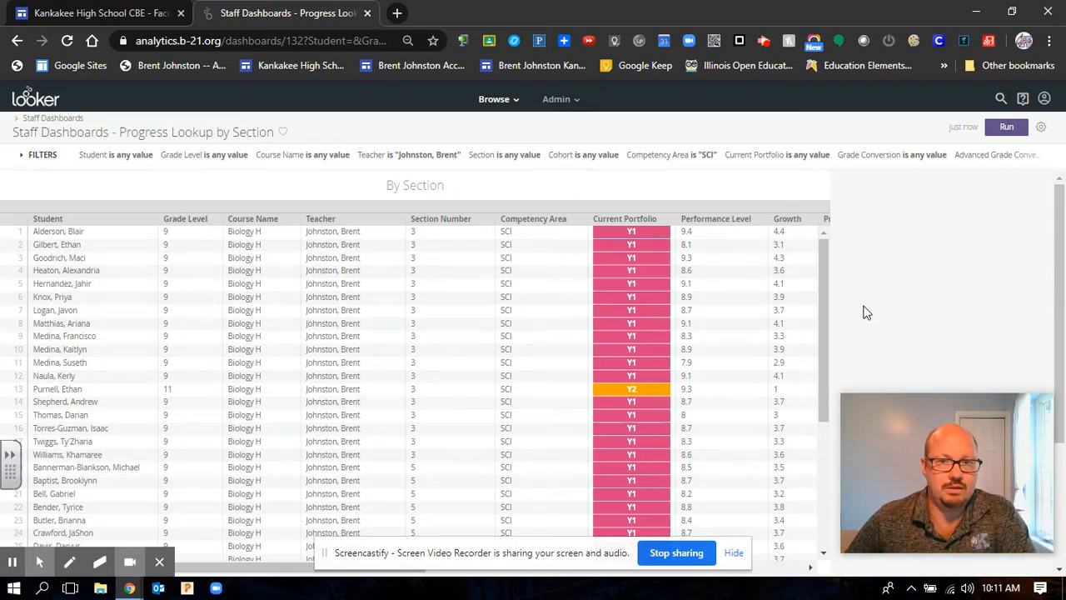
- Narrow the Grade Level, Course Name and Teacher columns of the By Section table to make room for more columns
{"action": "left_click", "coordinate": [827, 322]}
{"action": "mouse_move", "coordinate": [824, 303]}
{"action": "left_mouse_down"}
{"action": "mouse_move", "coordinate": [825, 401]}
{"action": "mouse_move", "coordinate": [824, 291]}
{"action": "left_mouse_up"}
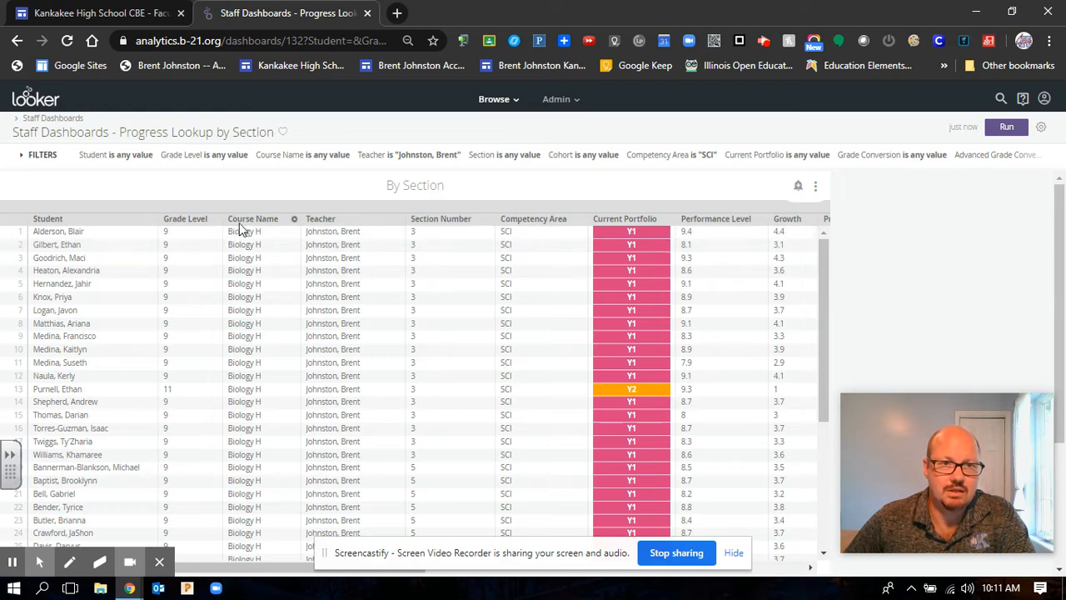
{"action": "left_click_drag", "start_coordinate": [223, 220], "coordinate": [183, 222]}
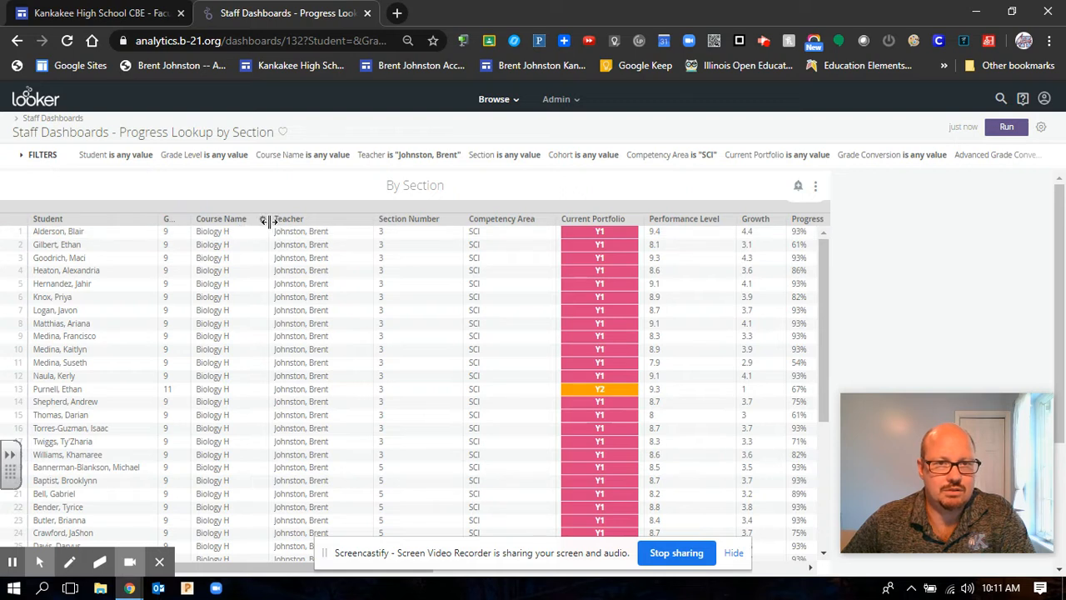
{"action": "left_click_drag", "start_coordinate": [262, 220], "coordinate": [207, 229]}
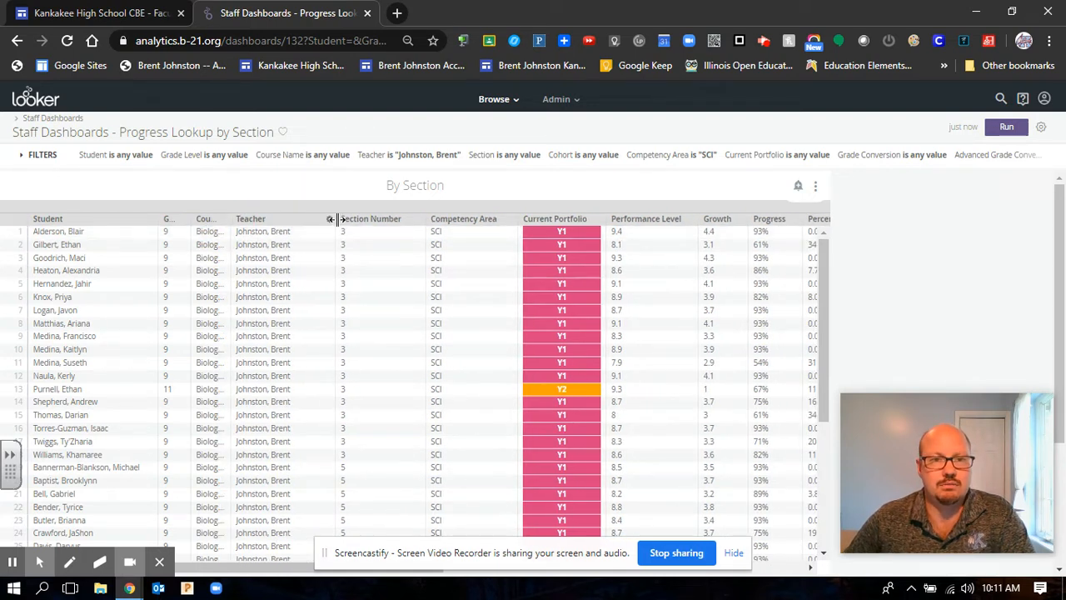
{"action": "left_click_drag", "start_coordinate": [336, 219], "coordinate": [262, 231]}
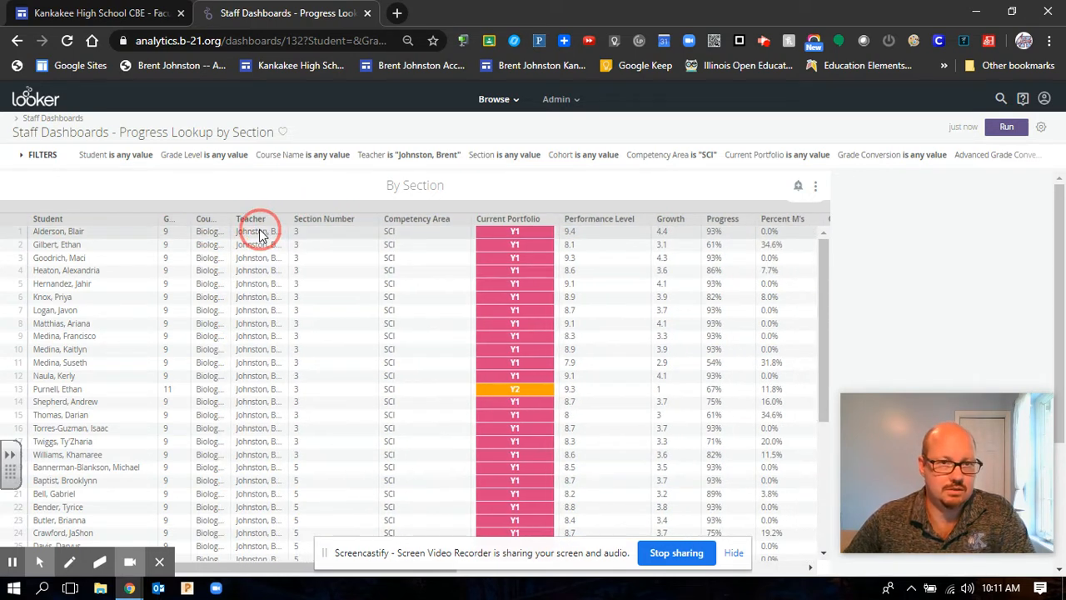
- Narrow the Section Number, Competency Area, Performance Level, On Track for Credit, Percent M's and Current Portfolio columns of the By Section table
{"action": "left_click_drag", "start_coordinate": [377, 219], "coordinate": [305, 226]}
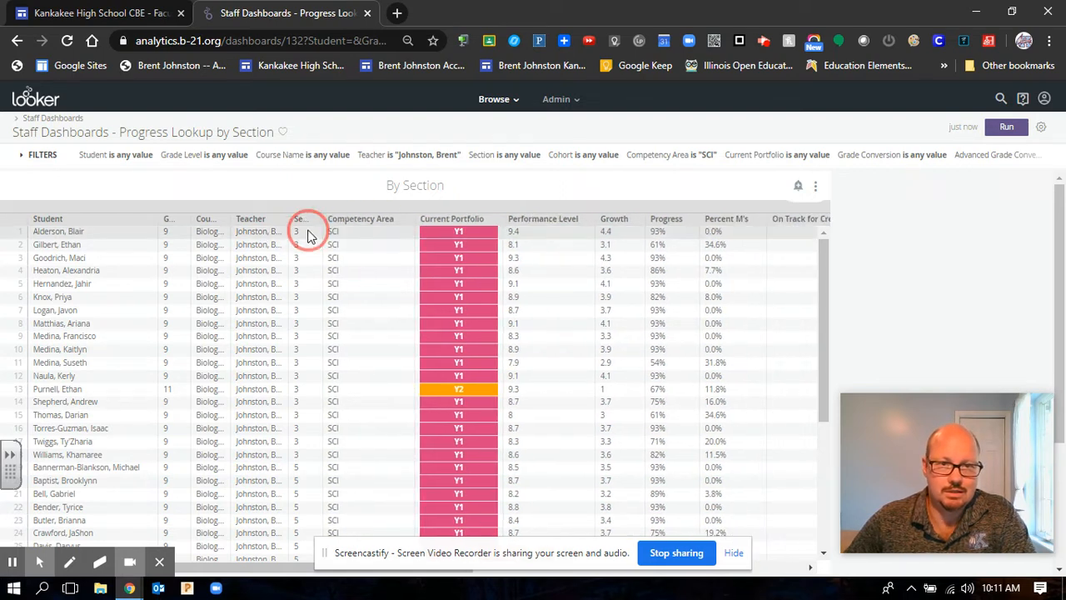
{"action": "left_click_drag", "start_coordinate": [414, 218], "coordinate": [347, 226]}
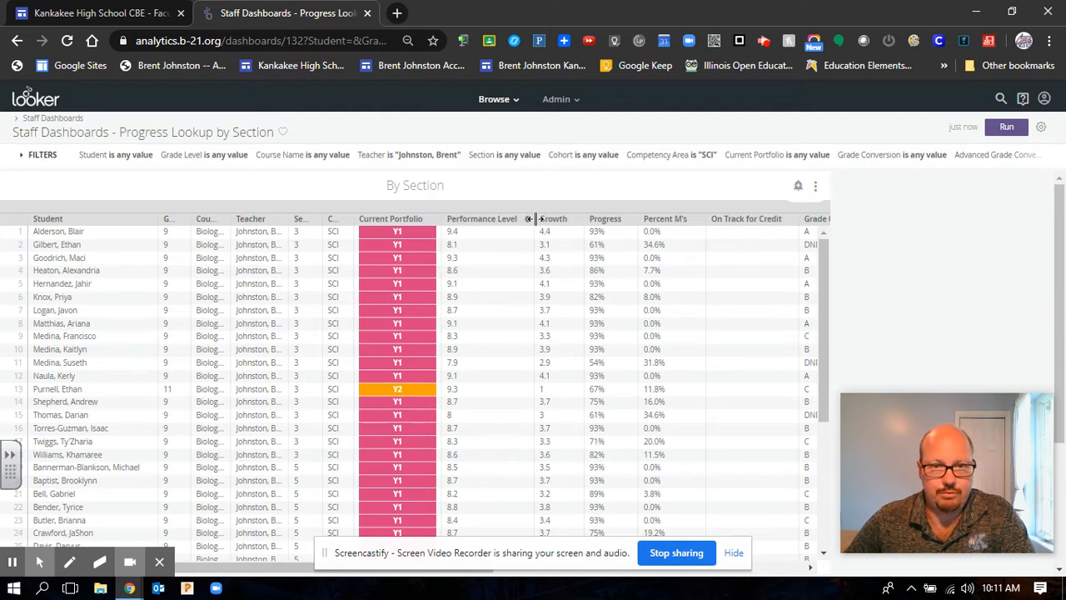
{"action": "left_click_drag", "start_coordinate": [535, 219], "coordinate": [492, 224]}
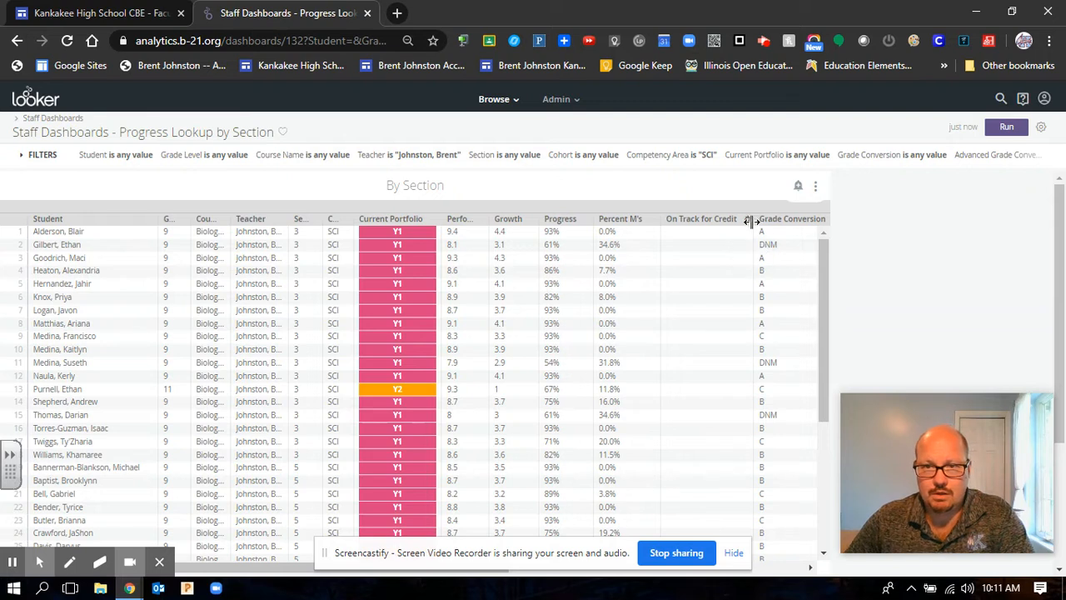
{"action": "left_click_drag", "start_coordinate": [750, 221], "coordinate": [672, 231]}
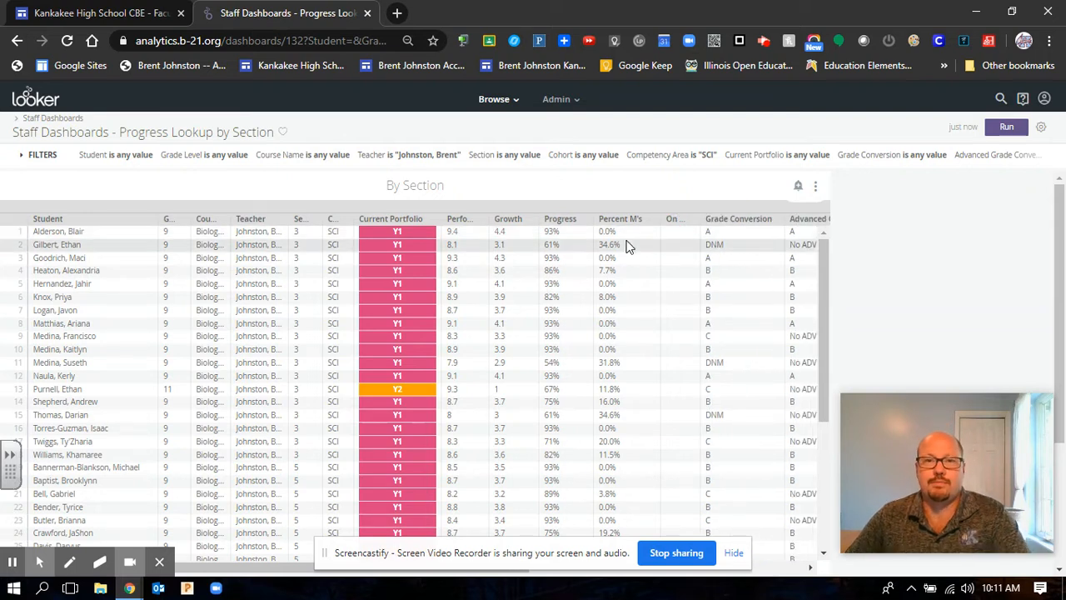
{"action": "mouse_move", "coordinate": [662, 218]}
{"action": "left_mouse_down"}
{"action": "mouse_move", "coordinate": [639, 227]}
{"action": "mouse_move", "coordinate": [659, 226]}
{"action": "left_mouse_up"}
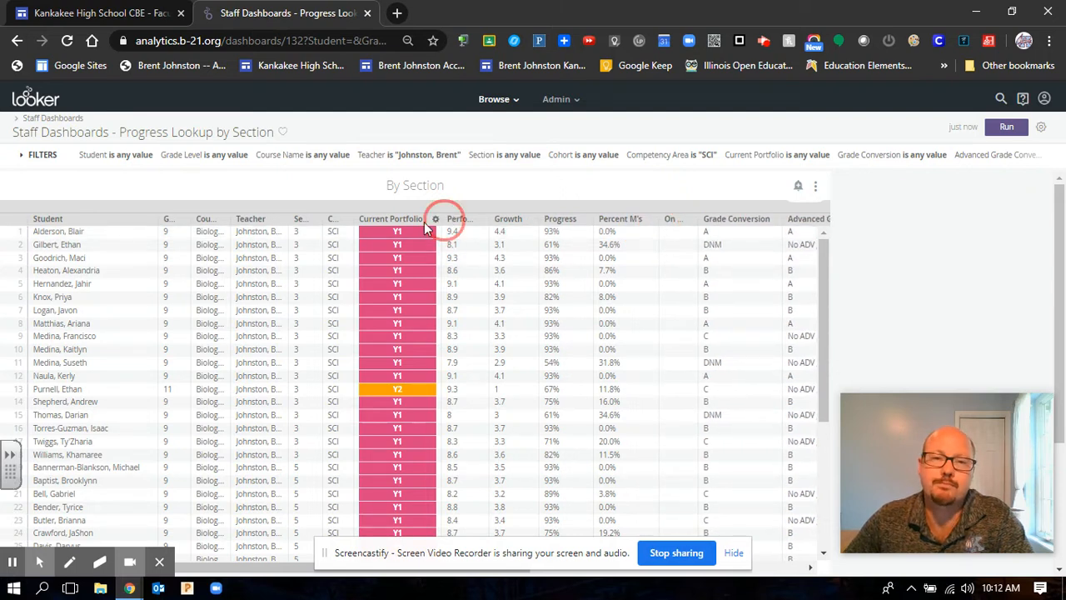
{"action": "left_click_drag", "start_coordinate": [441, 220], "coordinate": [405, 225]}
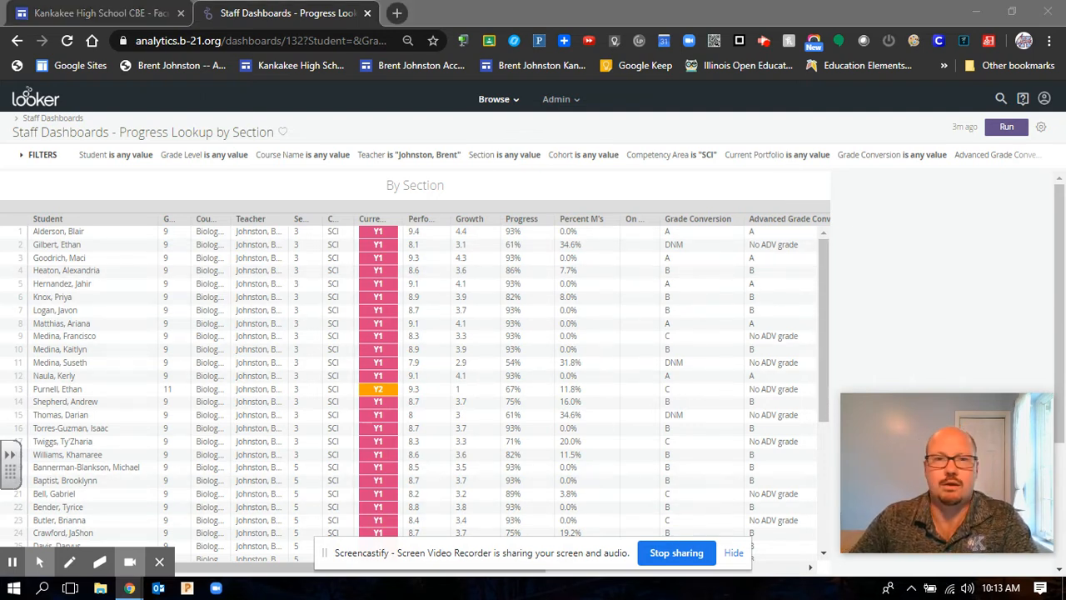
- Switch to Skyward Educator Access Plus, open My Gradebook and list all current-year classes
{"action": "left_click_drag", "start_coordinate": [1065, 4], "coordinate": [775, 1]}
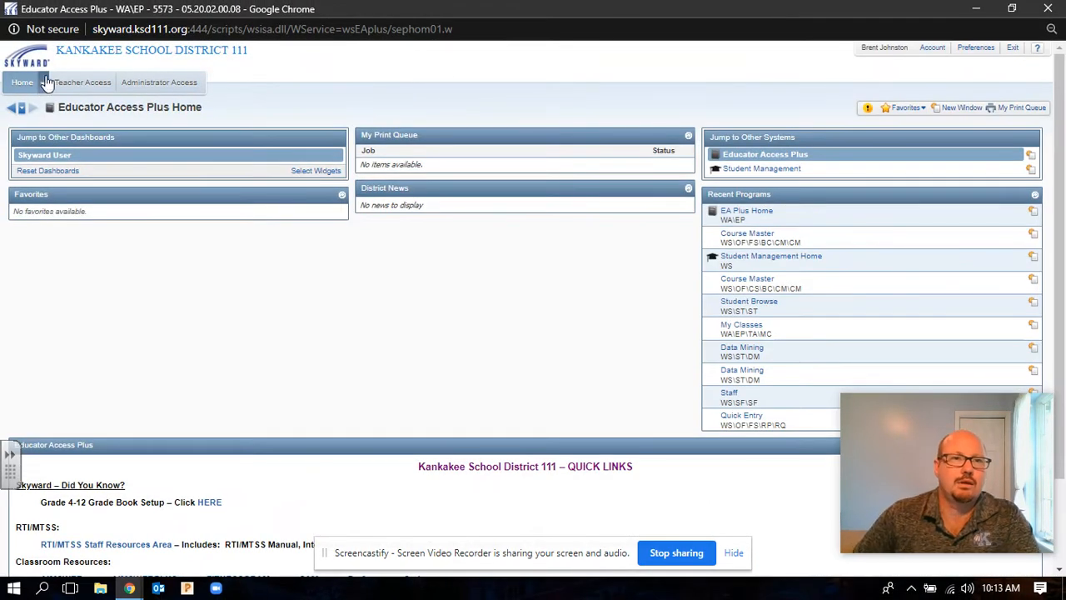
{"action": "left_click", "coordinate": [64, 86]}
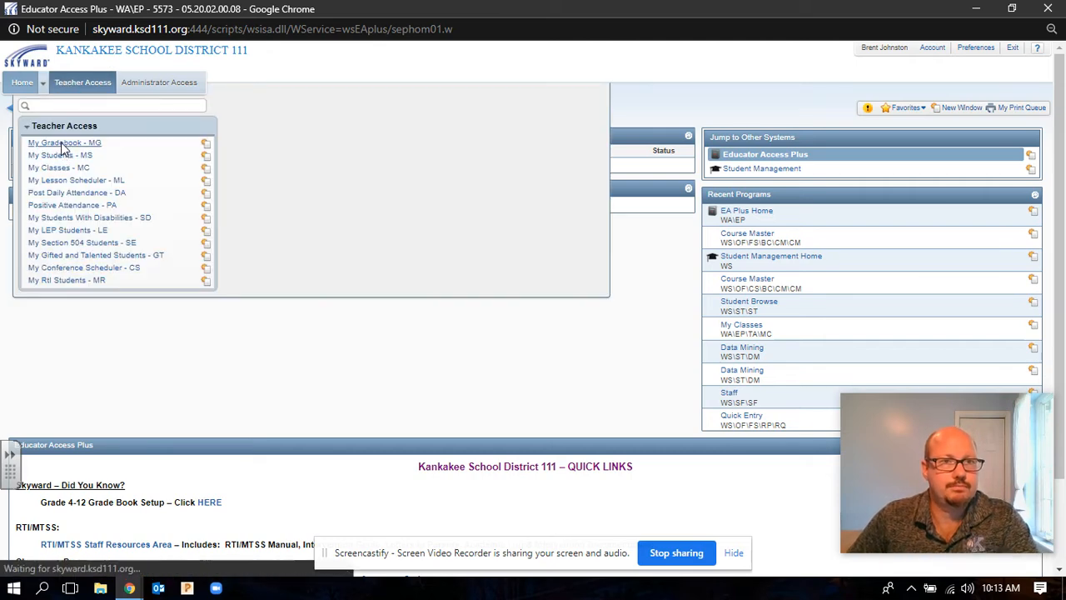
{"action": "left_click", "coordinate": [61, 142]}
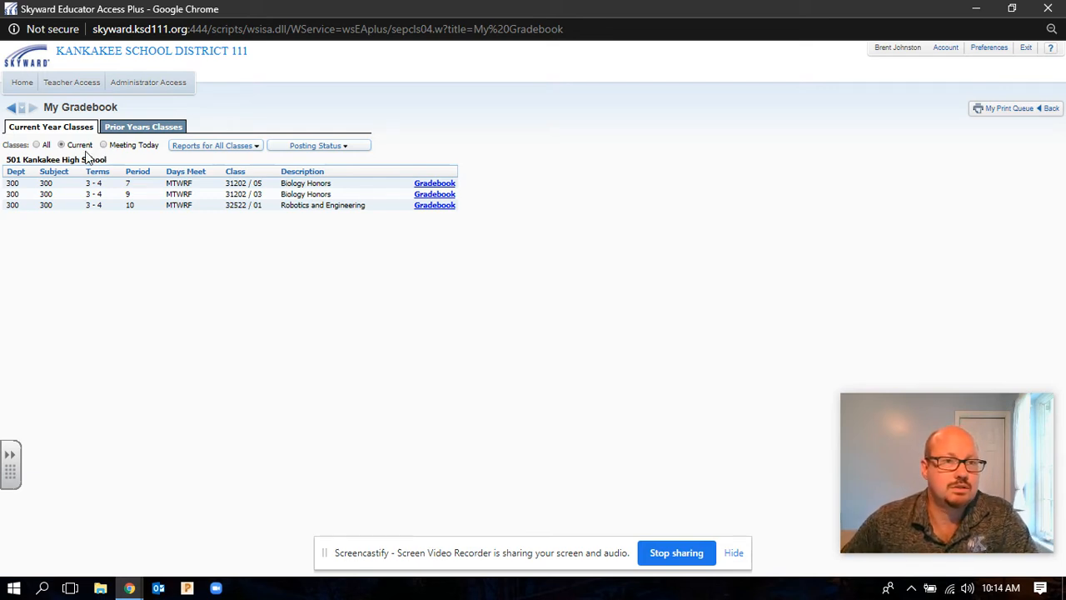
{"action": "left_click", "coordinate": [37, 145]}
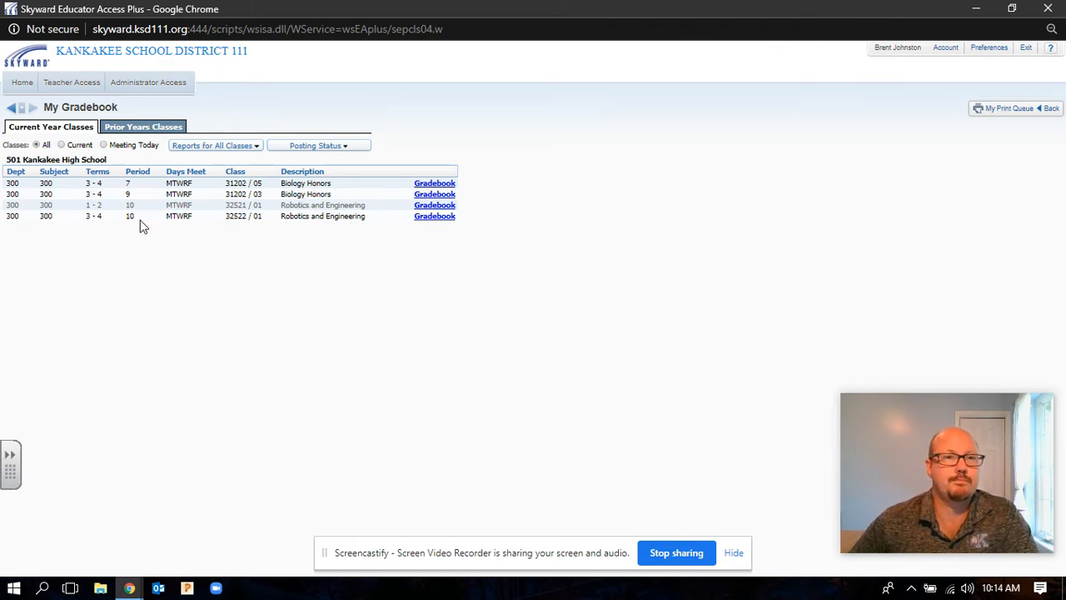
- Open the gradebook of the period 7 Biology Honors class and bring up its Semester S2 grade adjustments
{"action": "left_click", "coordinate": [429, 185]}
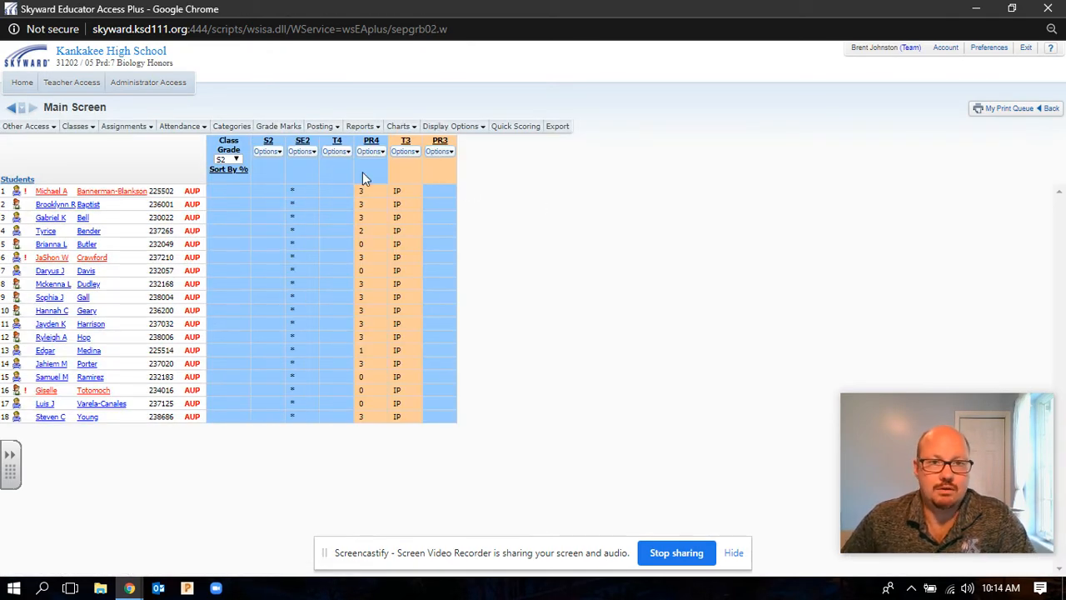
{"action": "left_click", "coordinate": [271, 152]}
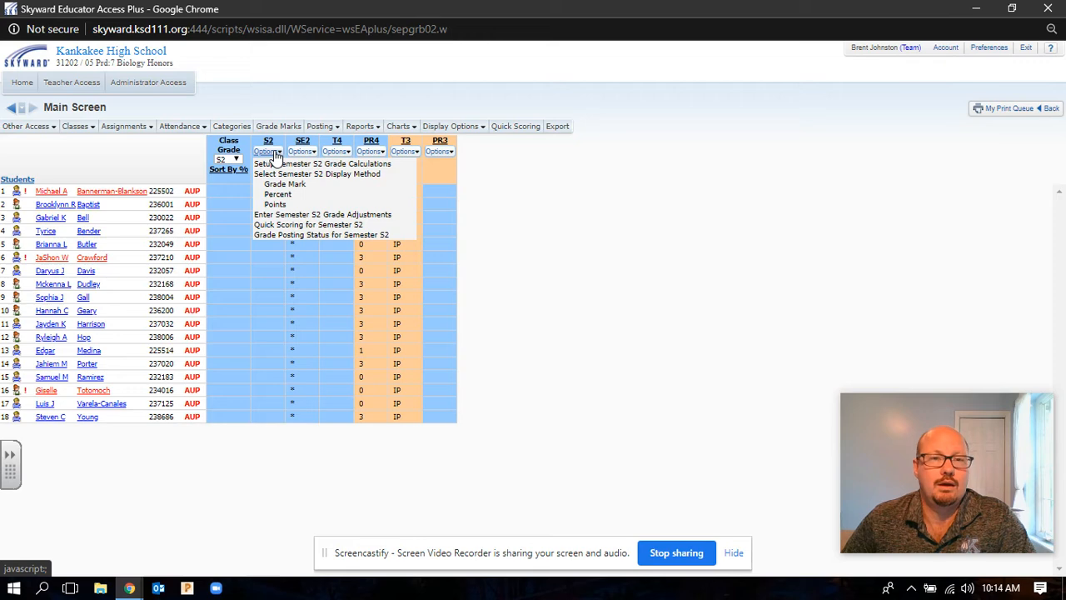
{"action": "left_click", "coordinate": [275, 215]}
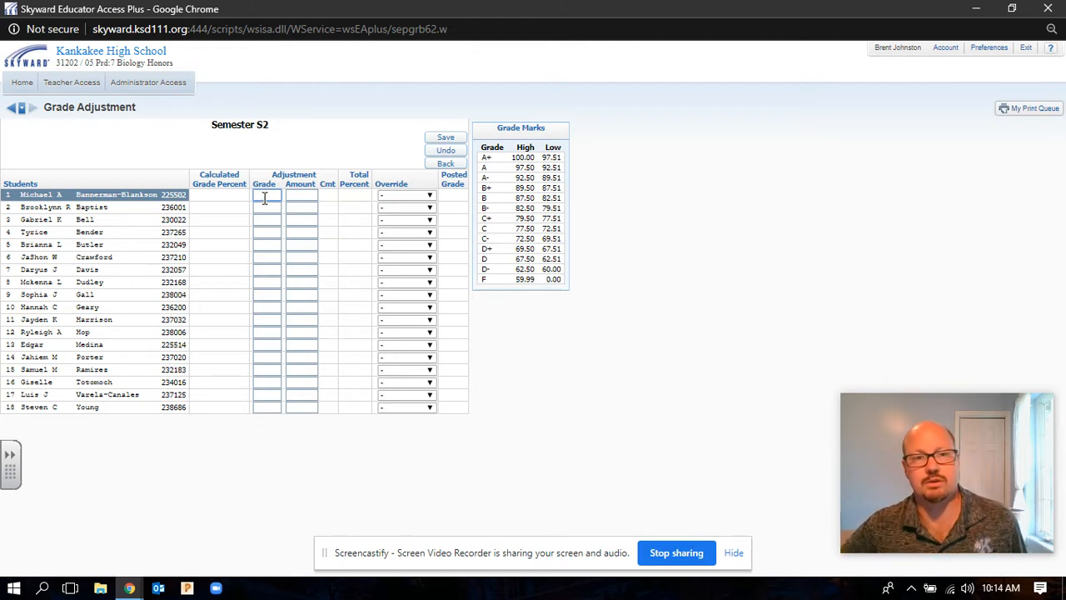
- Enter A as the first student's adjustment grade and change it to A-
{"action": "type", "text": "a"}
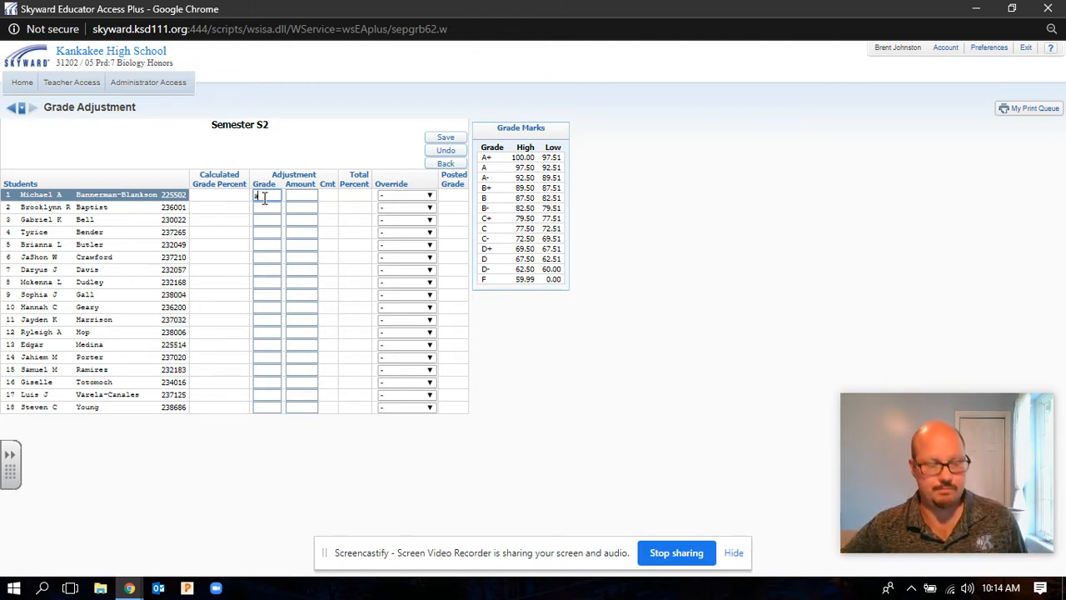
{"action": "key", "text": "Return"}
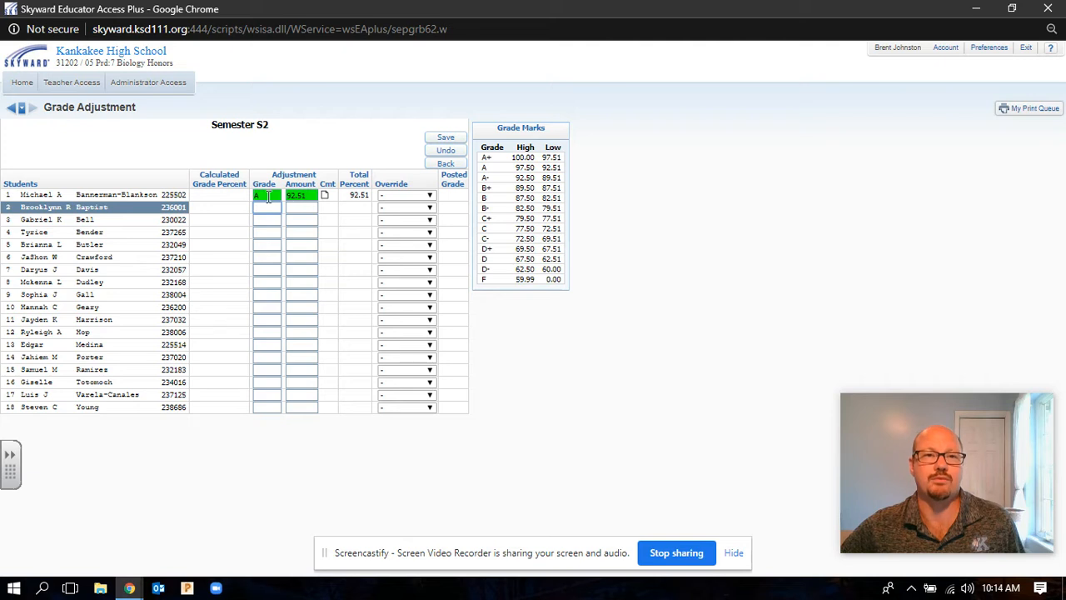
{"action": "left_click", "coordinate": [268, 197]}
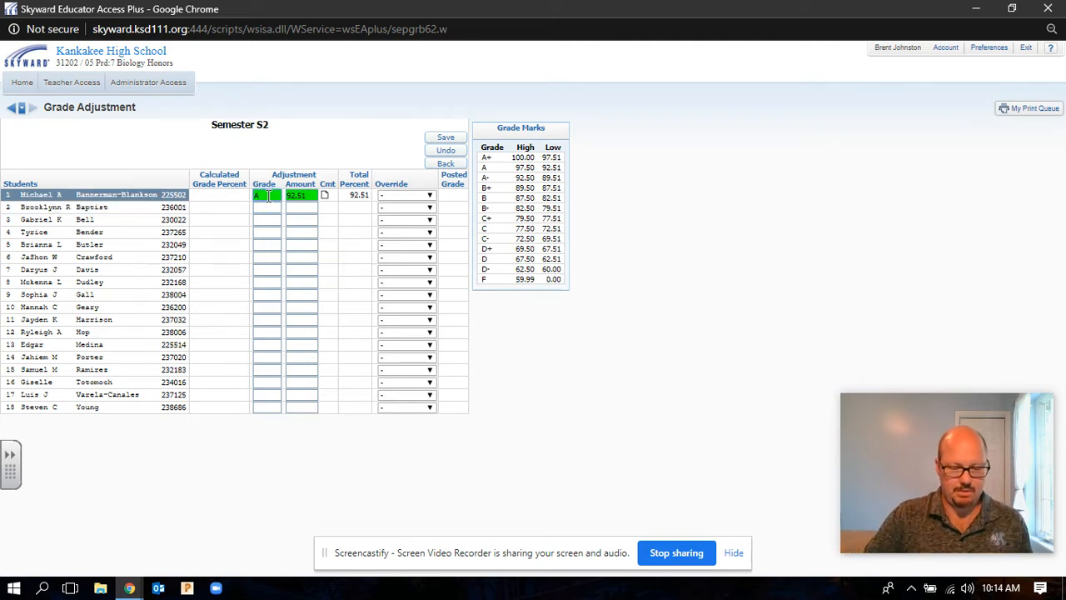
{"action": "type", "text": "-"}
{"action": "key", "text": "Return"}
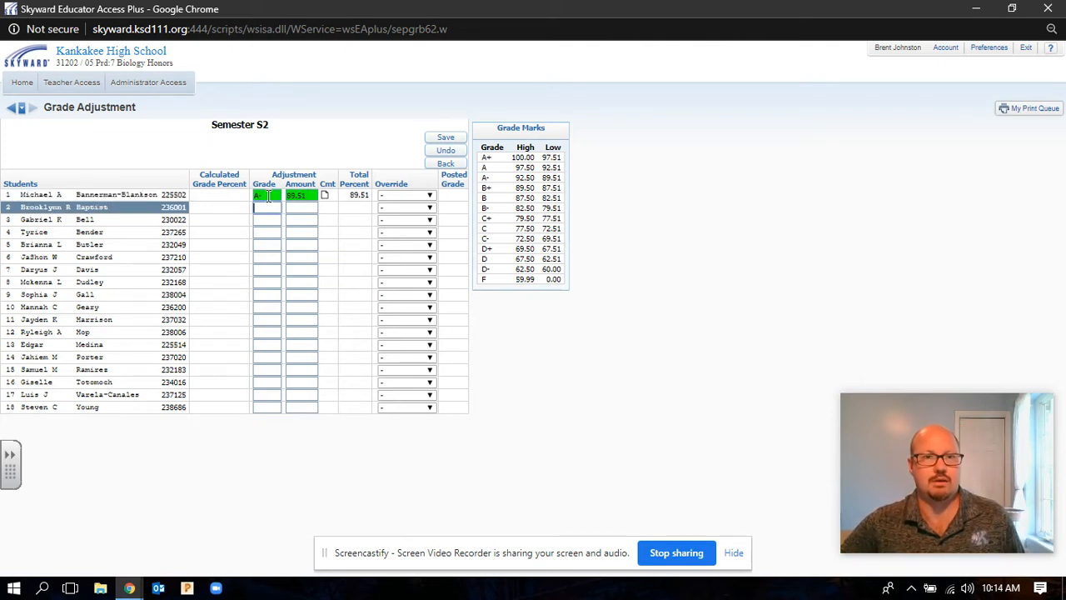
- Set the first student's adjustment grade to A+ and the second student's to B+
{"action": "left_click", "coordinate": [263, 196]}
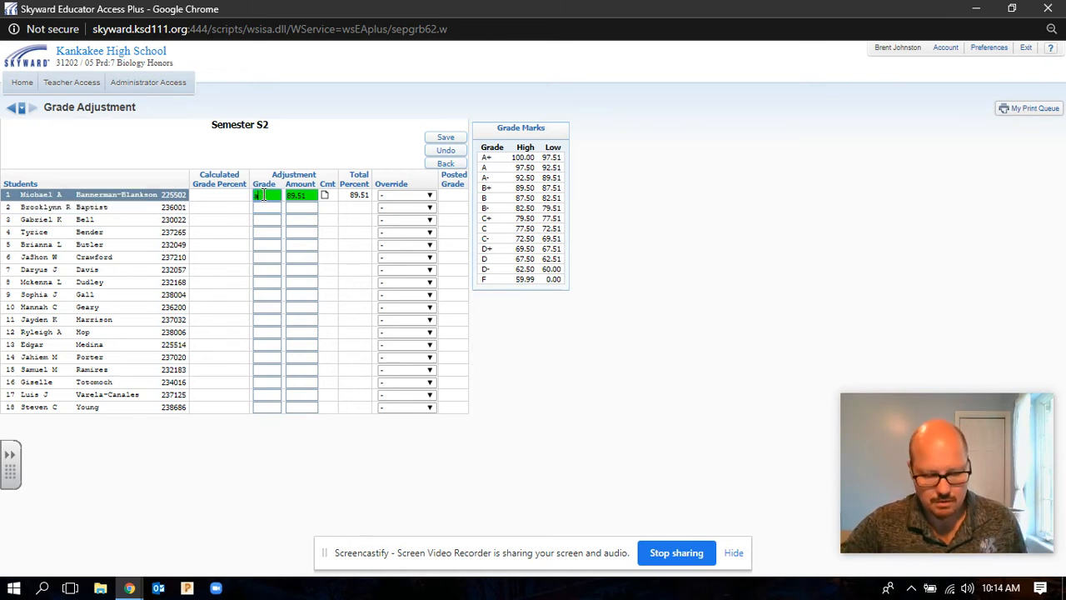
{"action": "type", "text": "A+"}
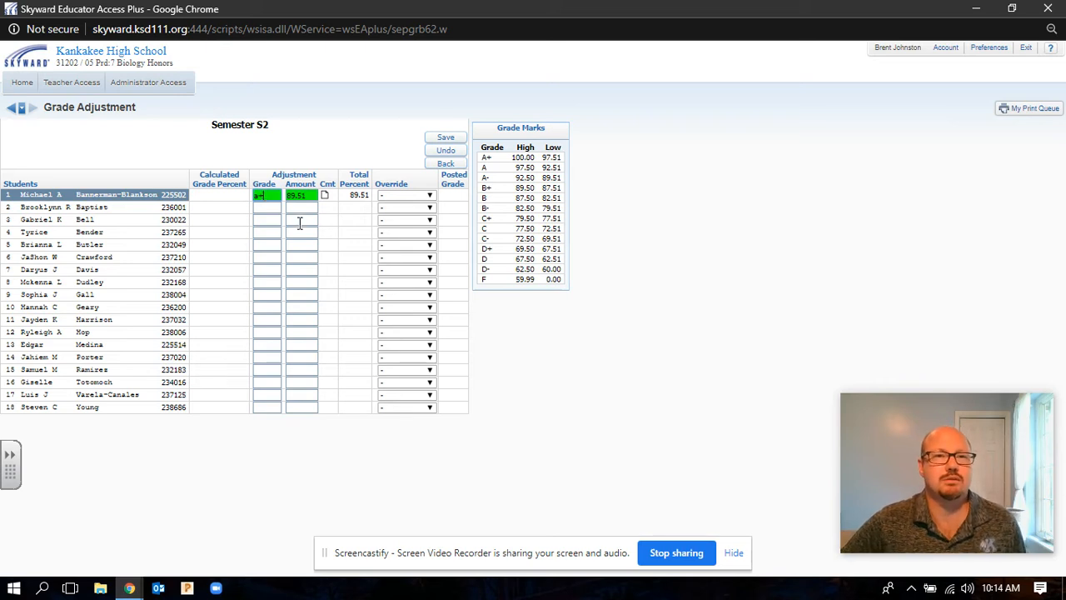
{"action": "left_click", "coordinate": [258, 207]}
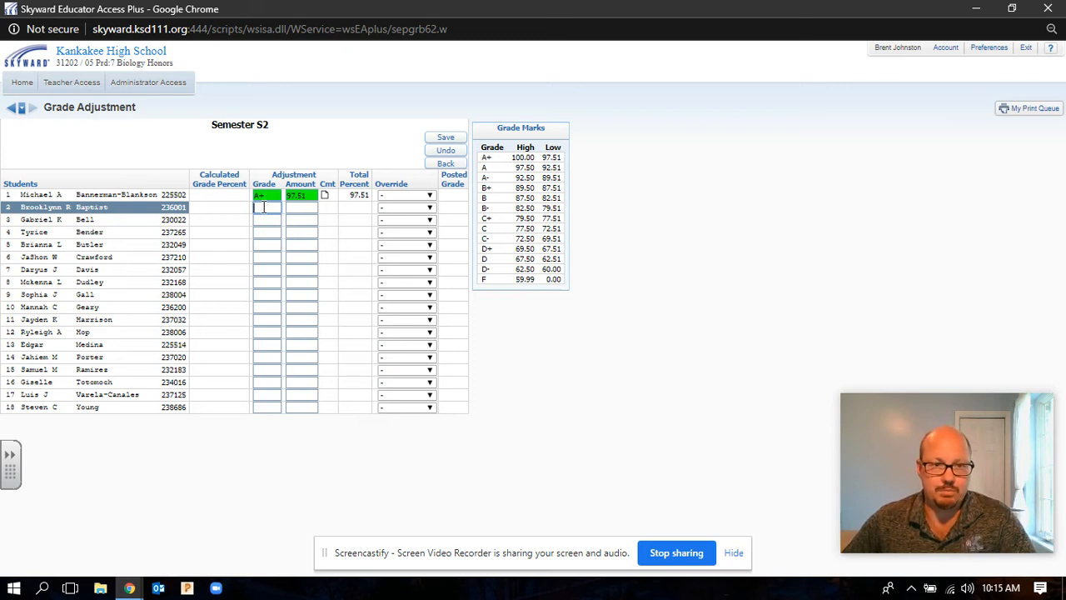
{"action": "type", "text": "B"}
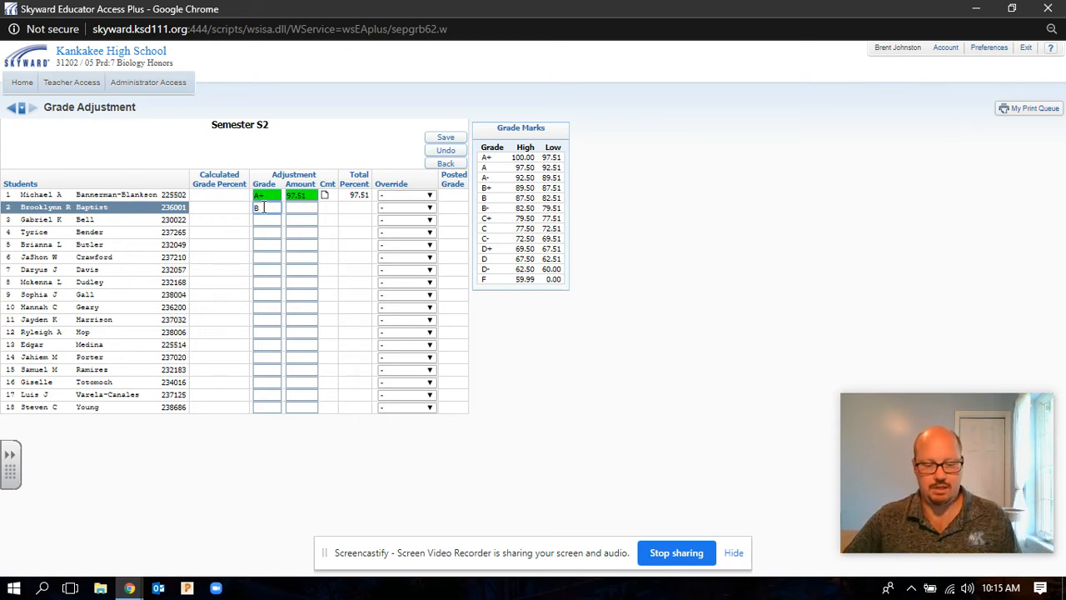
{"action": "key", "text": "Return"}
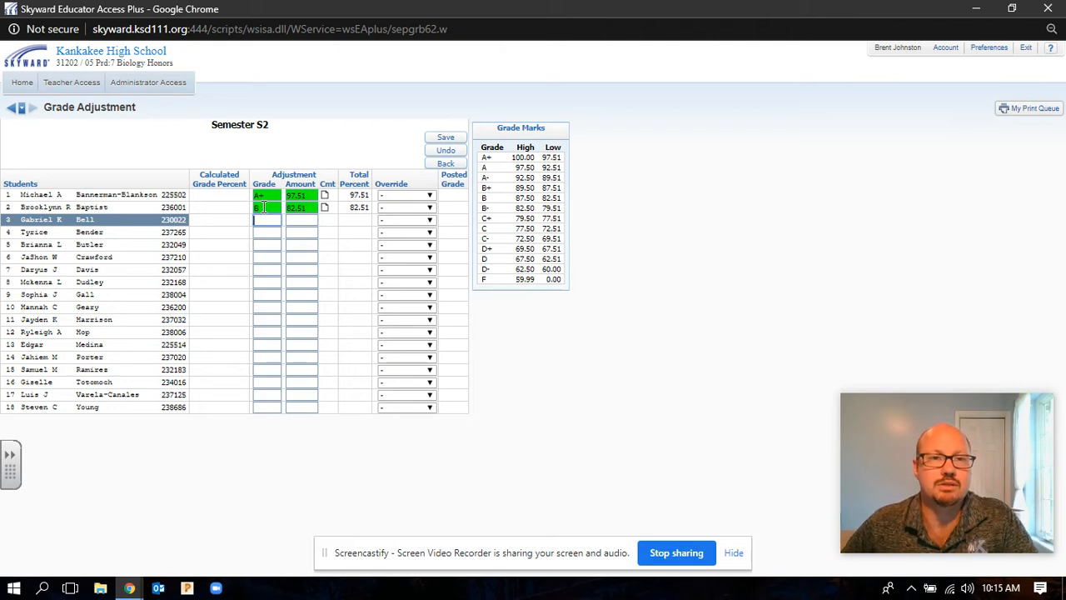
{"action": "left_click", "coordinate": [269, 209]}
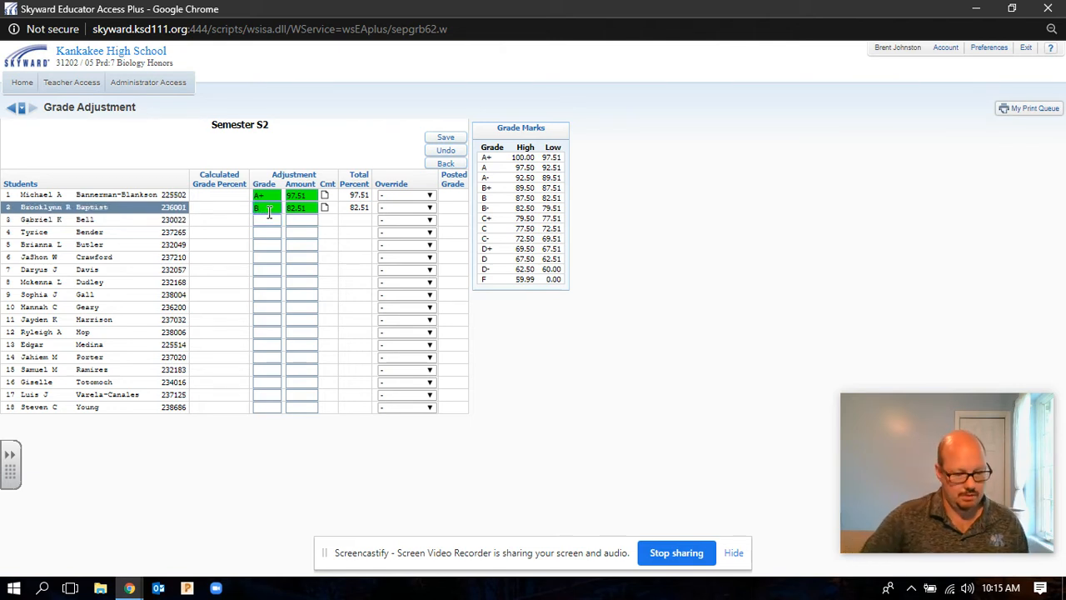
{"action": "type", "text": "+"}
{"action": "key", "text": "Return"}
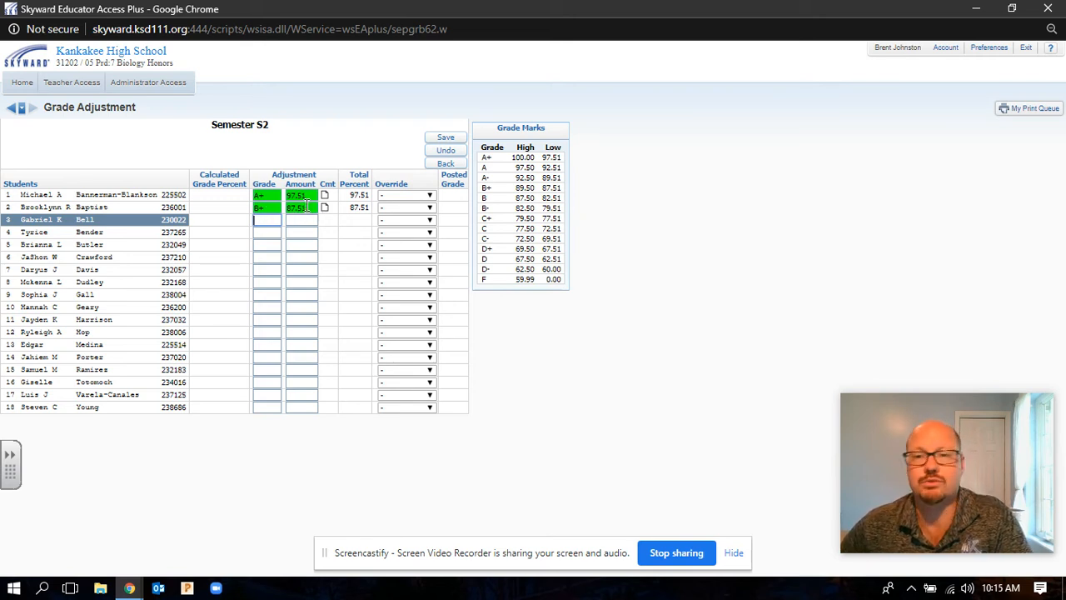
- Set the third student's override to DNM Other and the fourth student's adjustment grade to F
{"action": "left_click", "coordinate": [431, 222]}
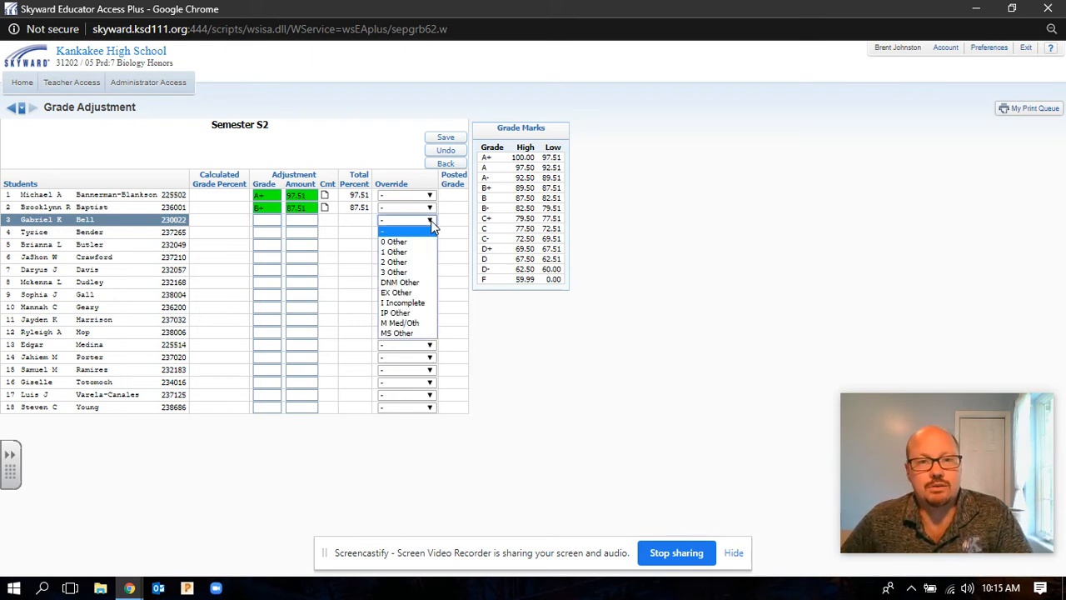
{"action": "left_click", "coordinate": [405, 284]}
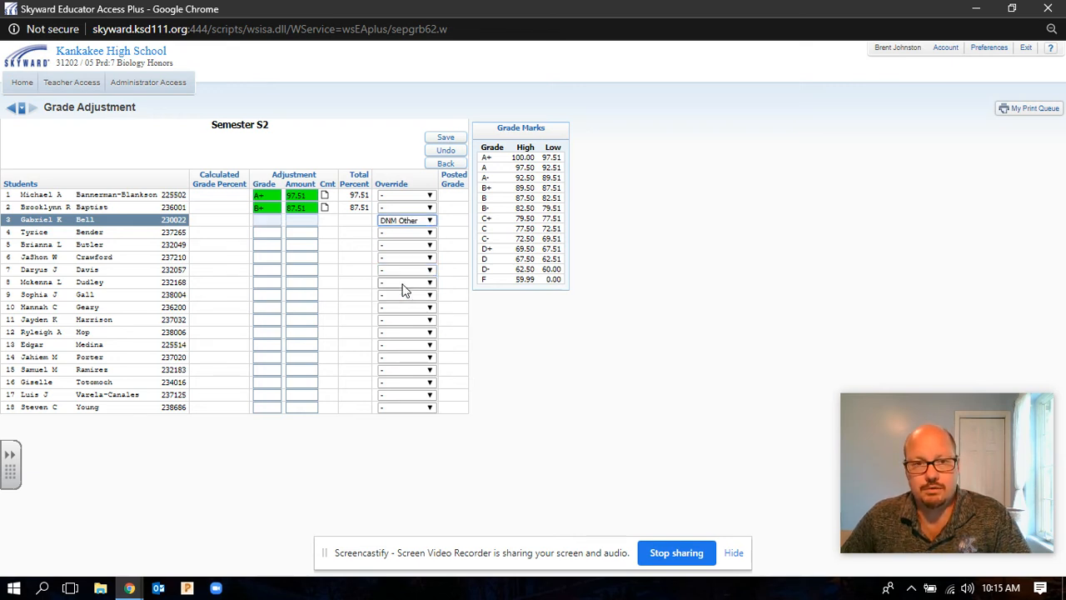
{"action": "left_click", "coordinate": [266, 233]}
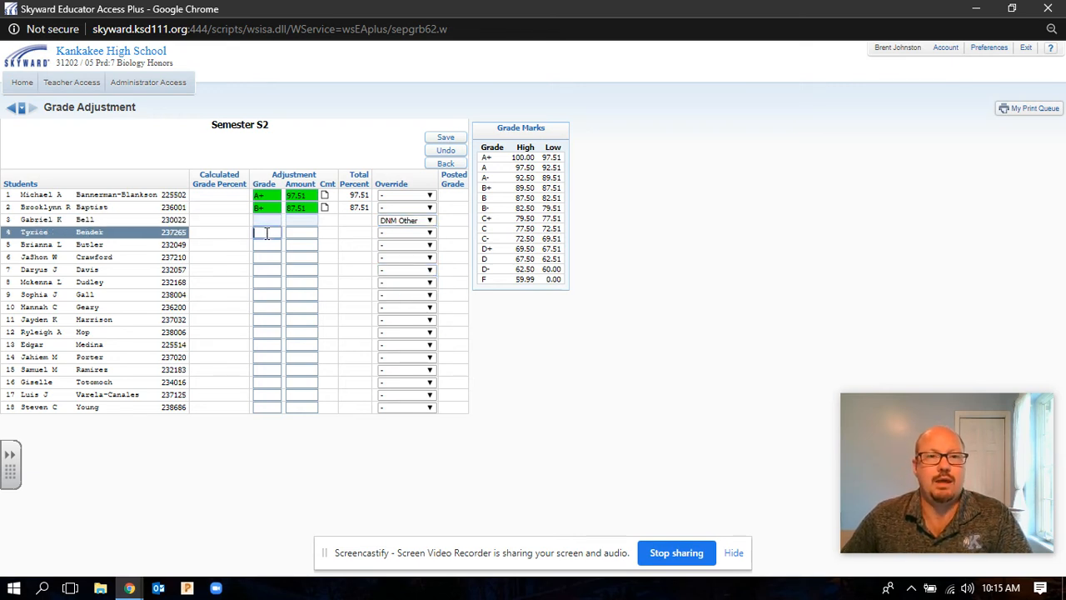
{"action": "type", "text": "F"}
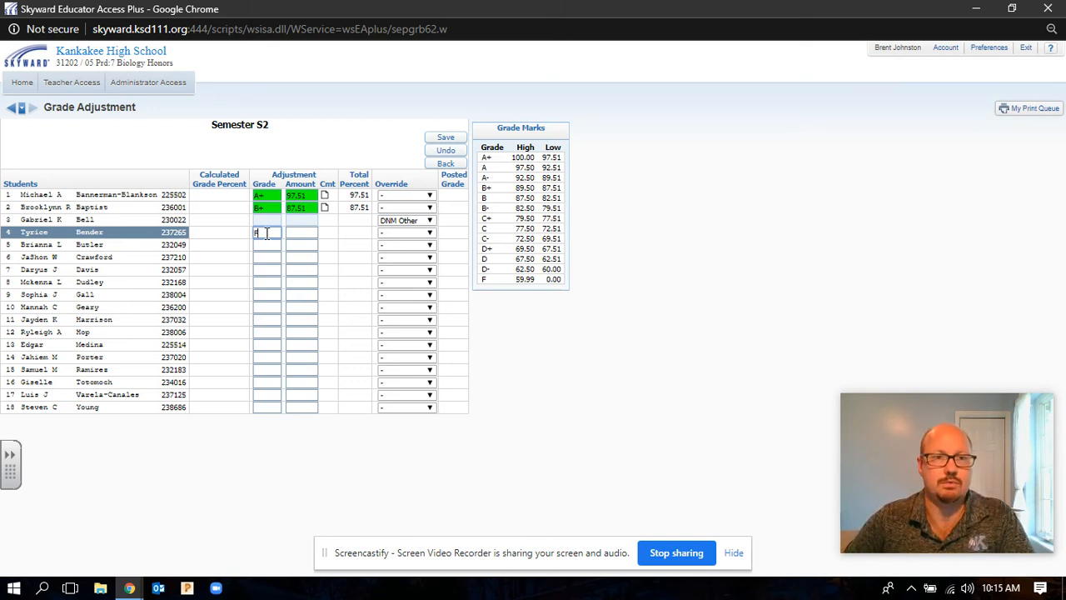
{"action": "key", "text": "Return"}
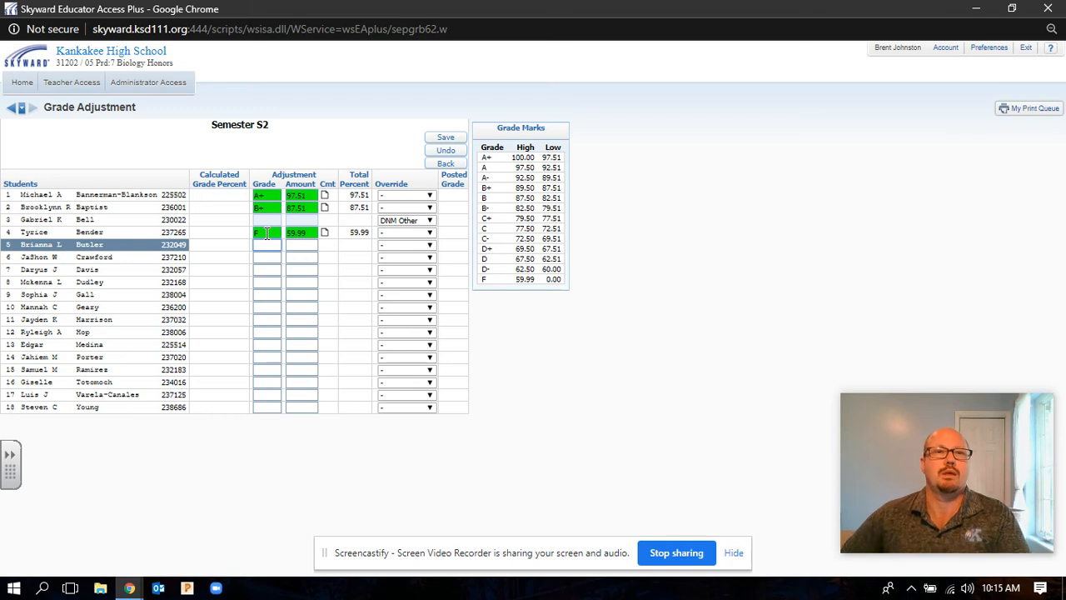